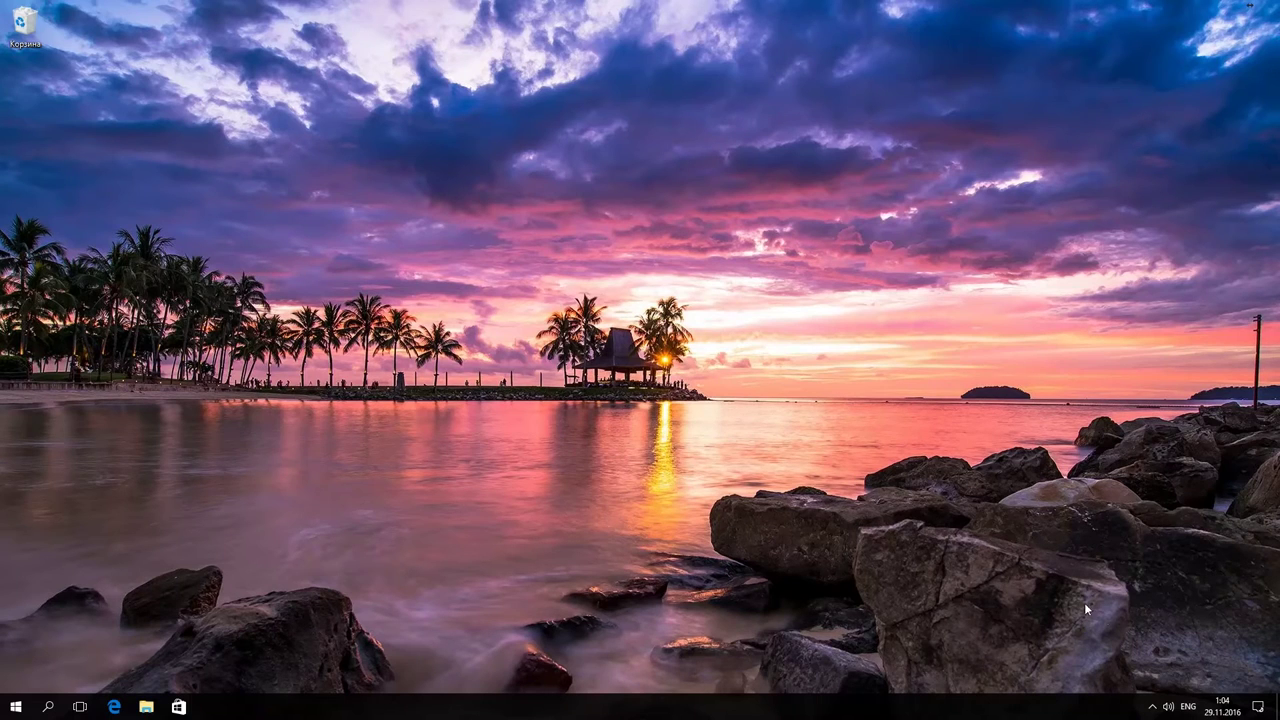
Step: Examine the list of installed apps under Приложения и возможности in the Windows system settings
left_click(1258, 706)
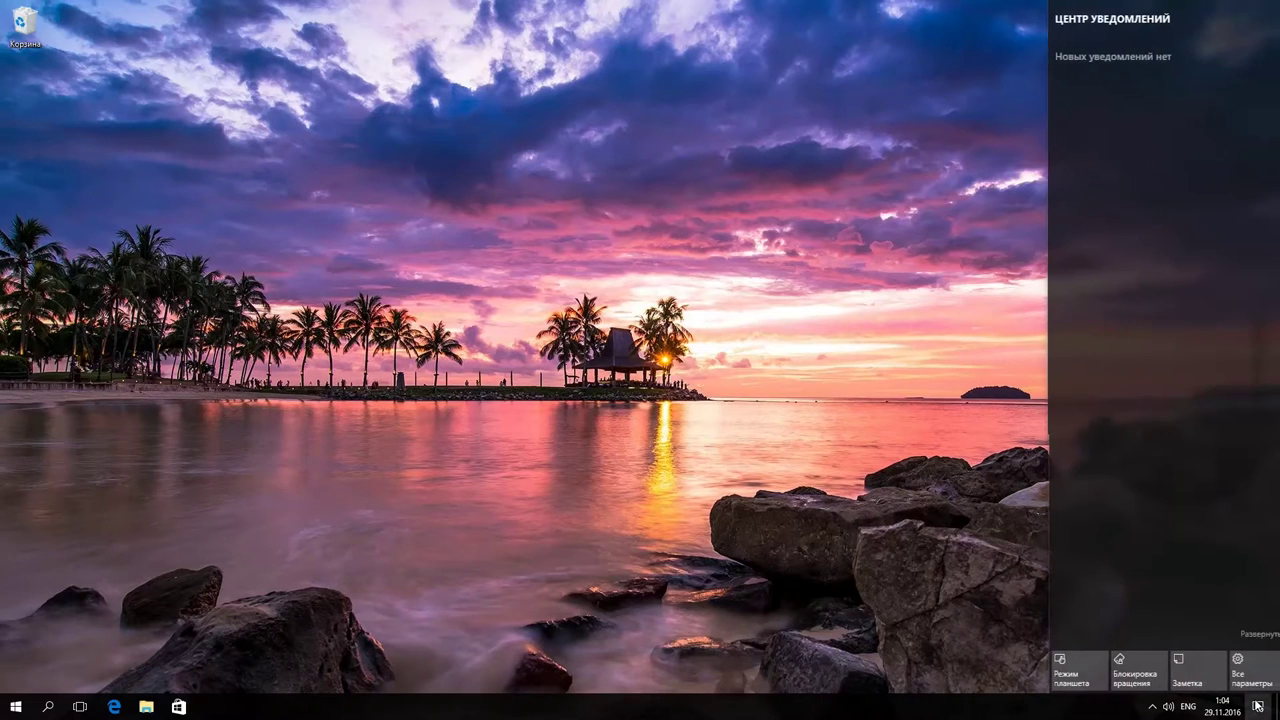
left_click(1247, 680)
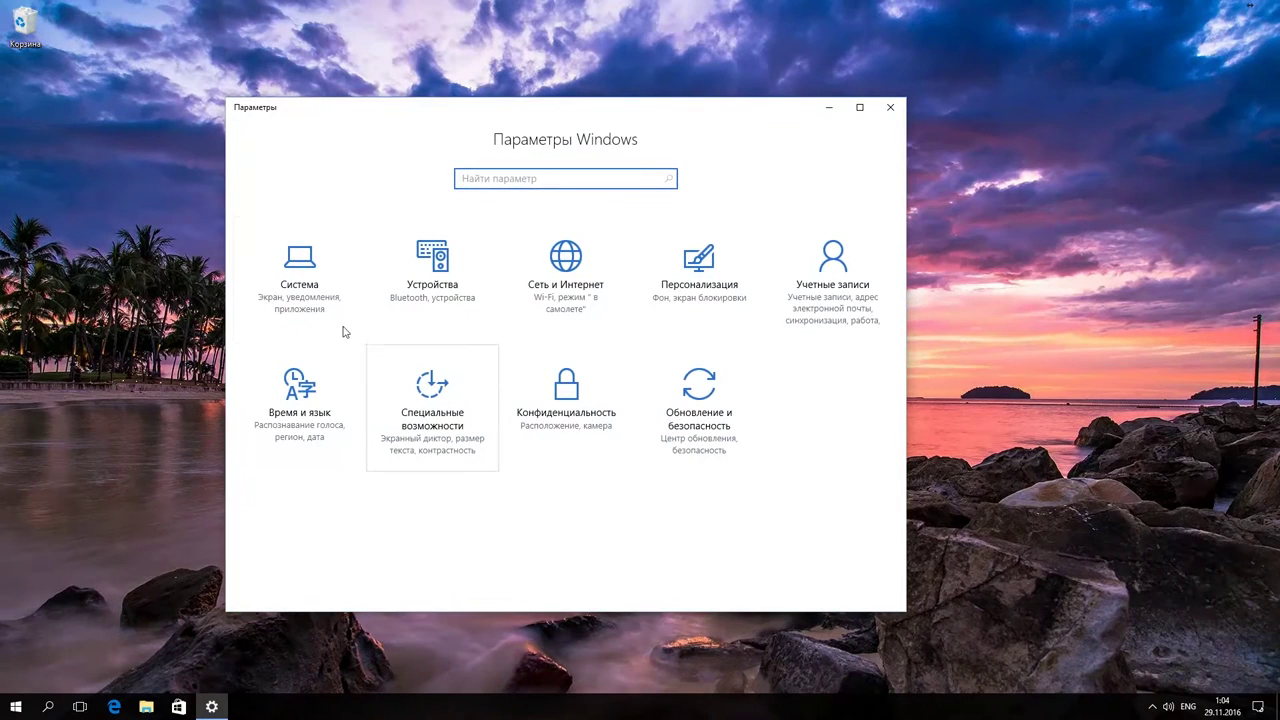
left_click(315, 288)
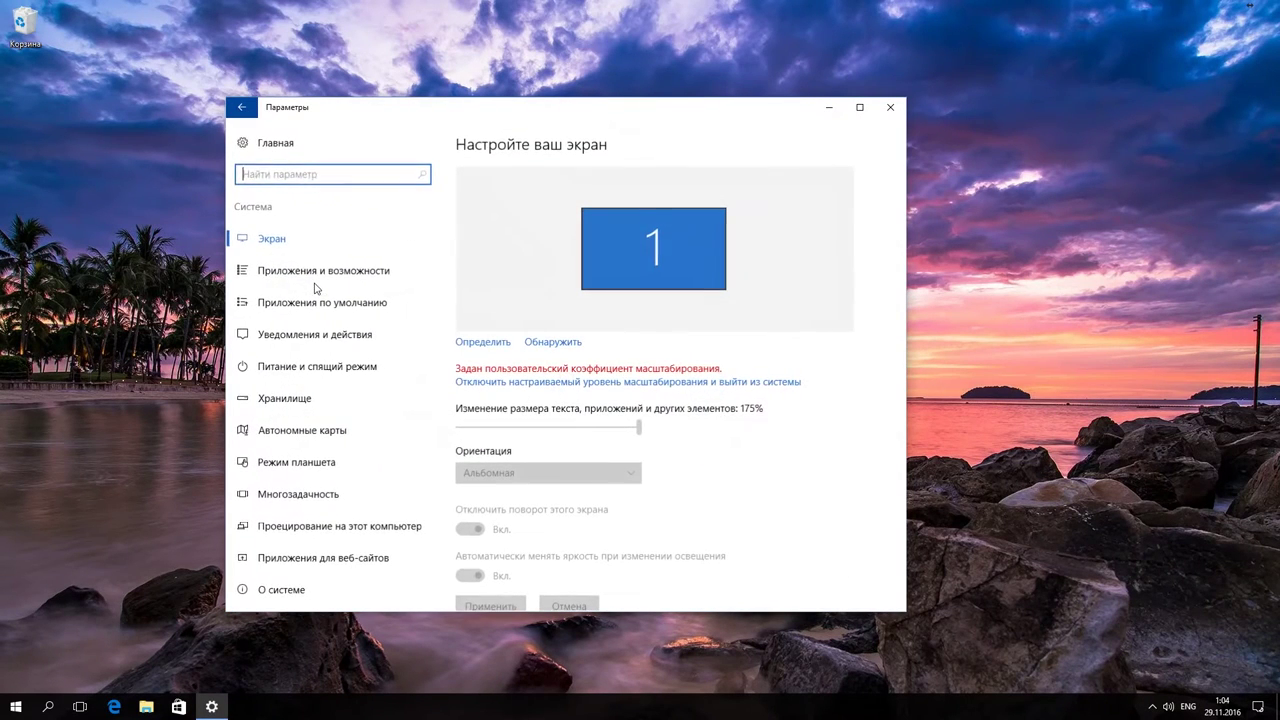
left_click(313, 277)
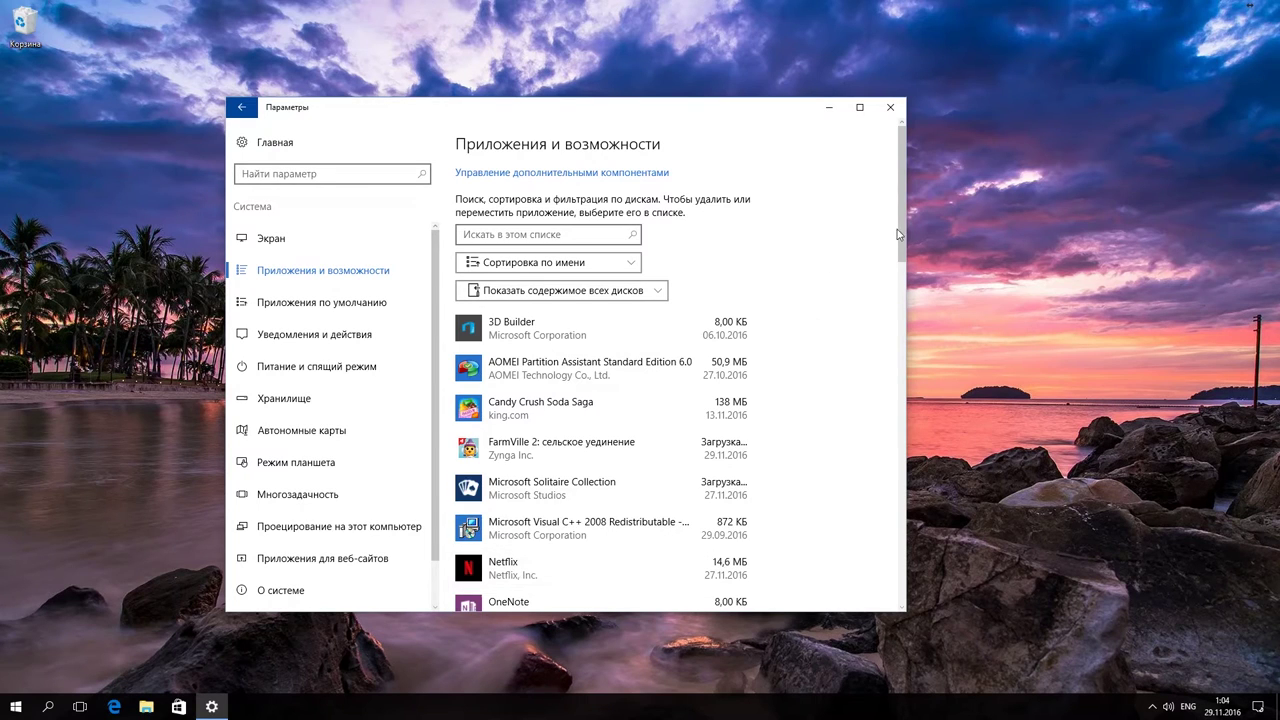
mouse_move(897, 252)
left_mouse_down()
mouse_move(893, 354)
mouse_move(898, 250)
left_mouse_up()
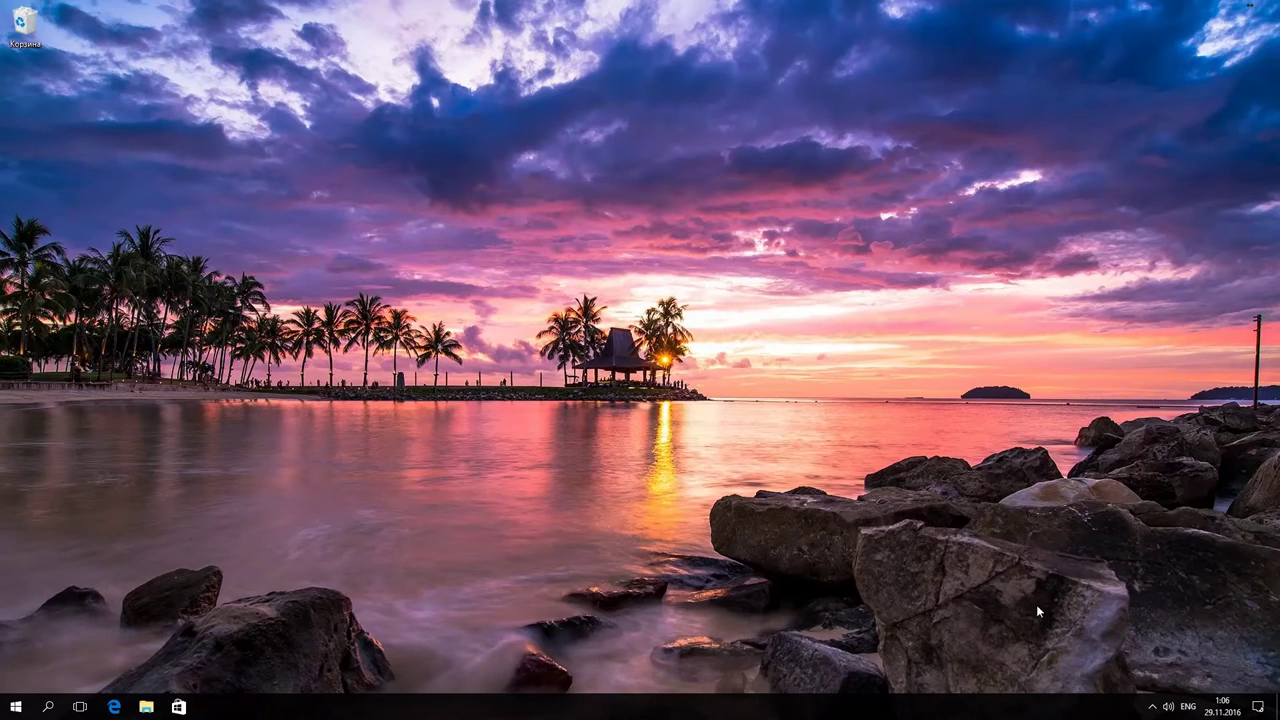
Step: Open the Изображения category in the storage usage breakdown of drive C: in the system settings
left_click(1258, 706)
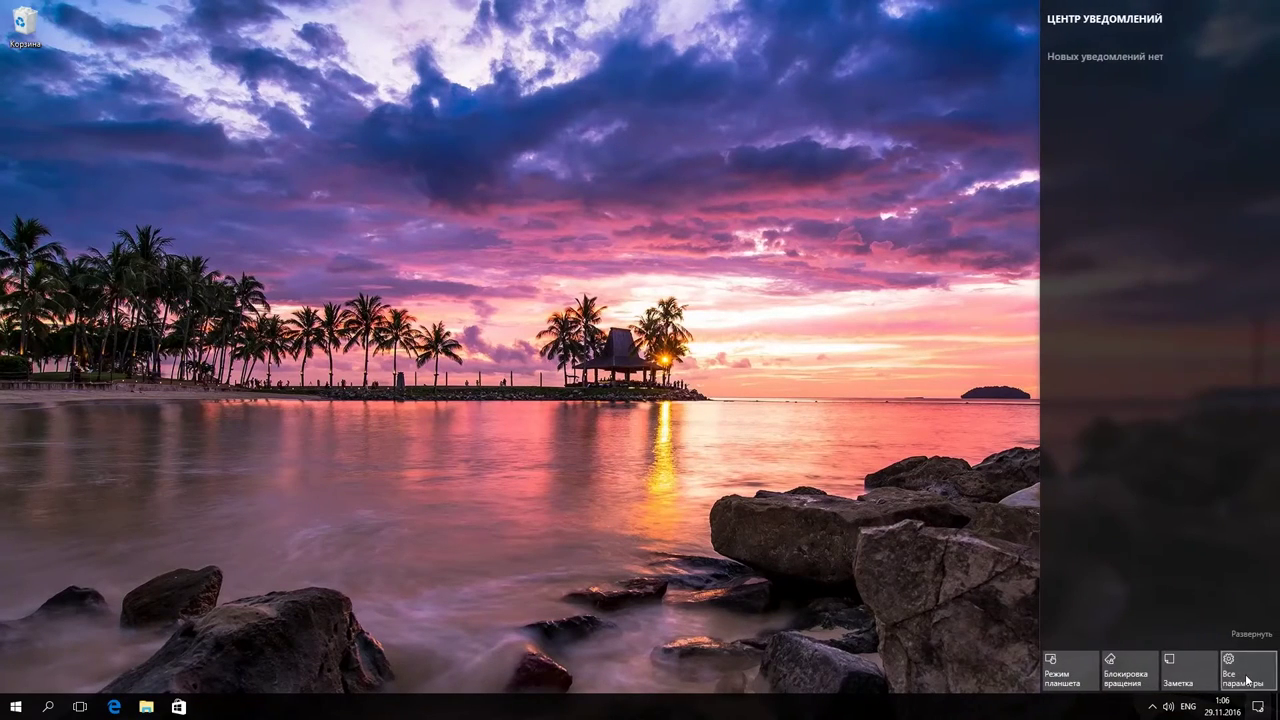
left_click(1247, 681)
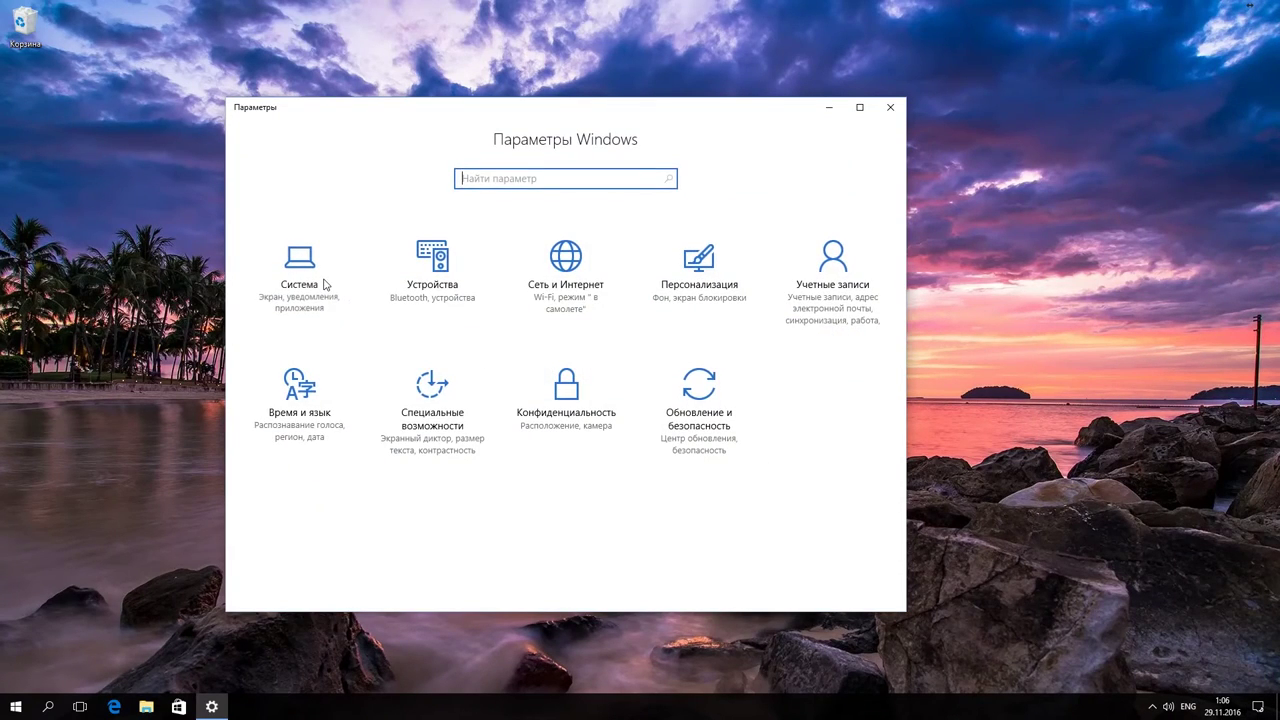
left_click(330, 286)
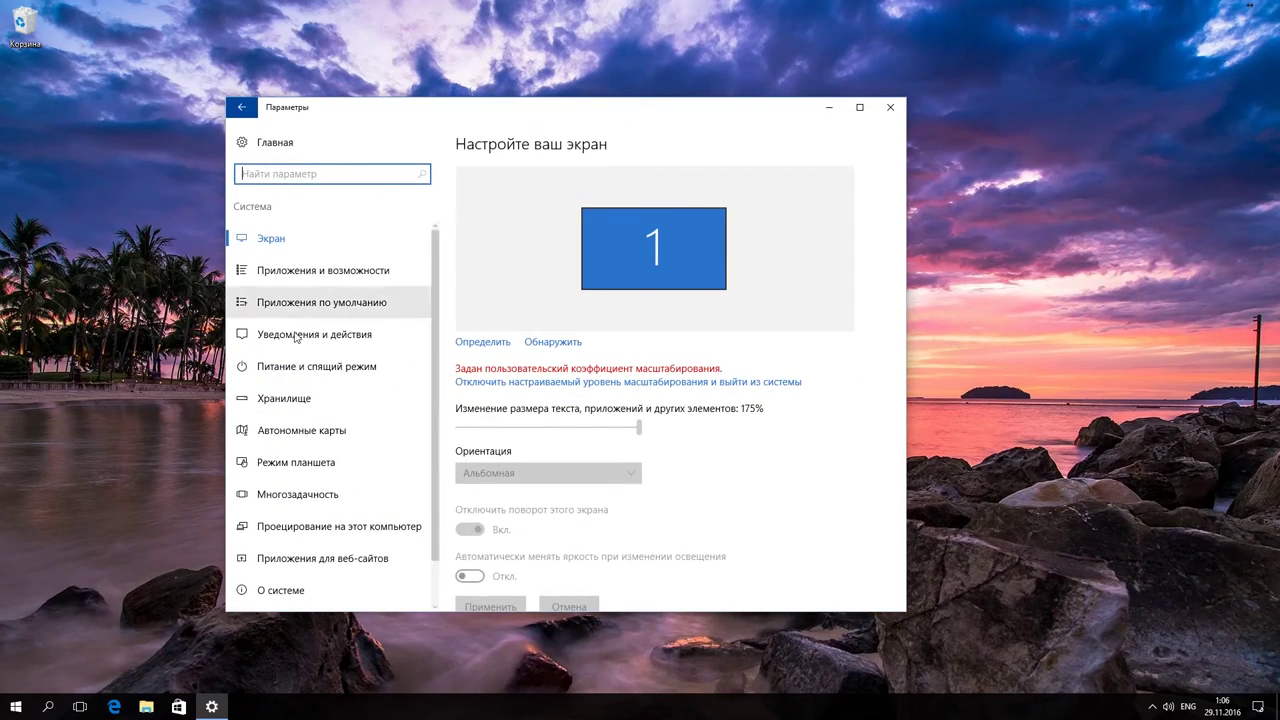
left_click(295, 400)
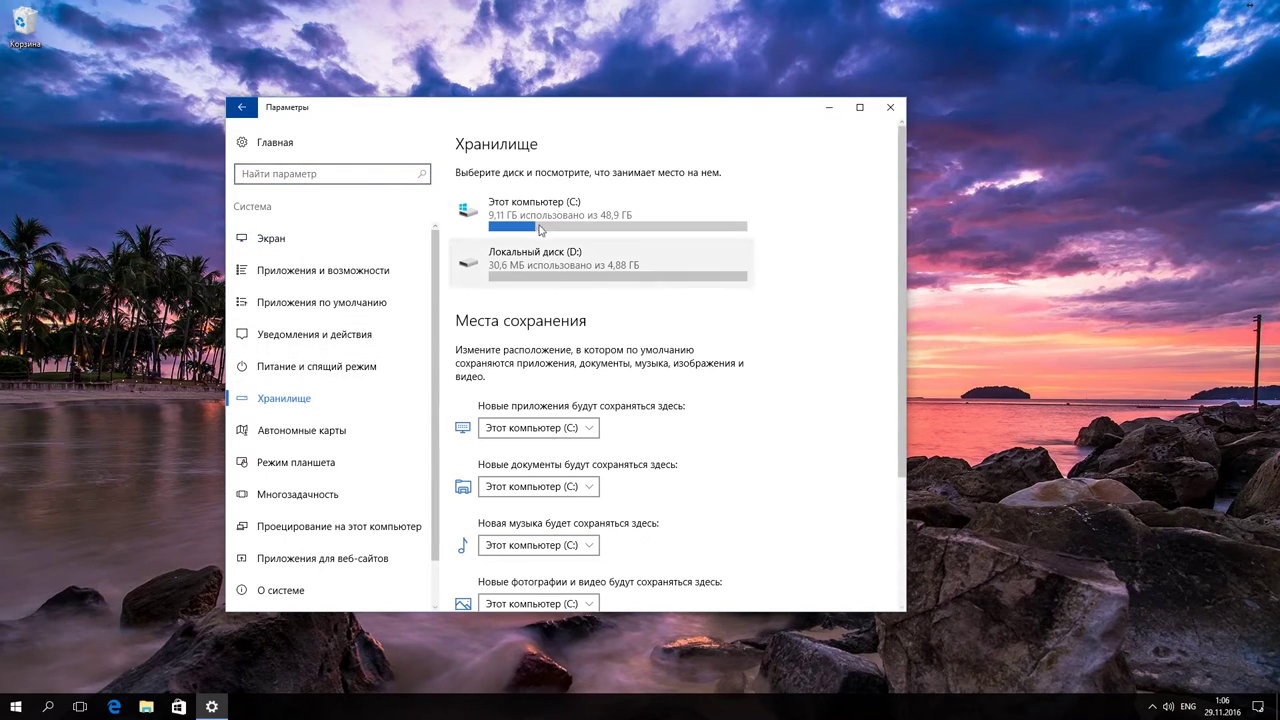
left_click(533, 203)
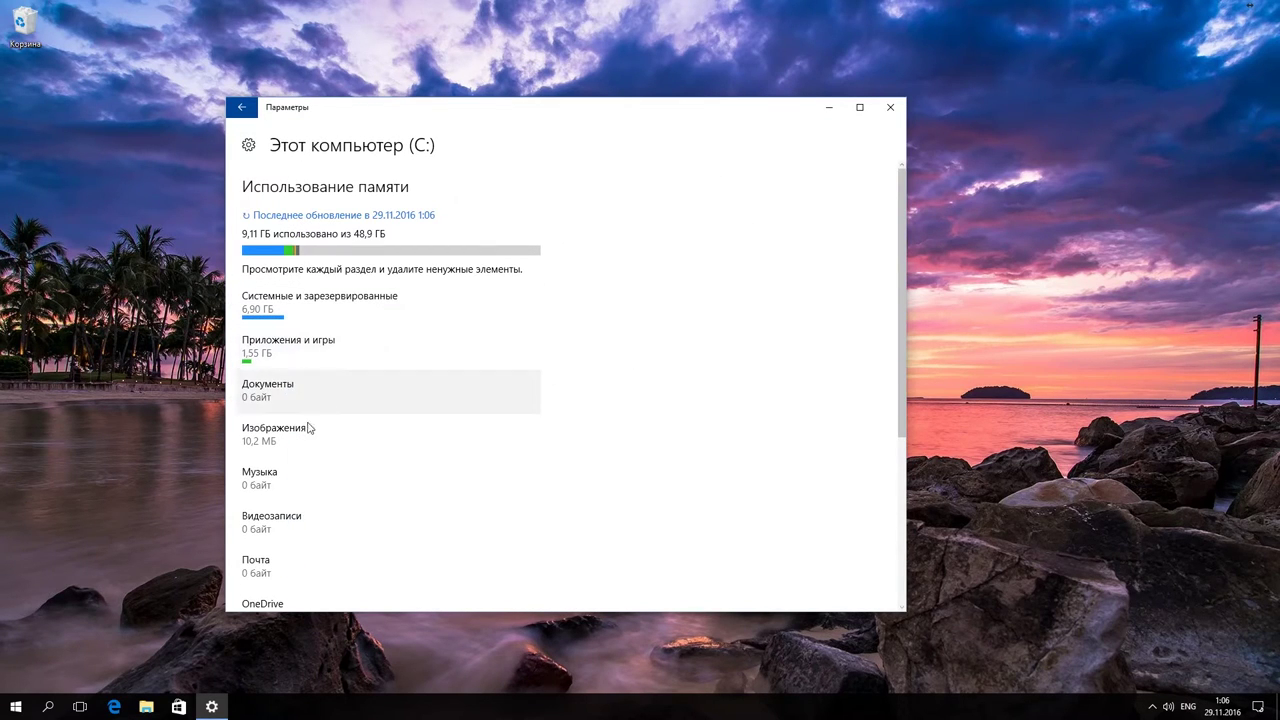
left_click(262, 436)
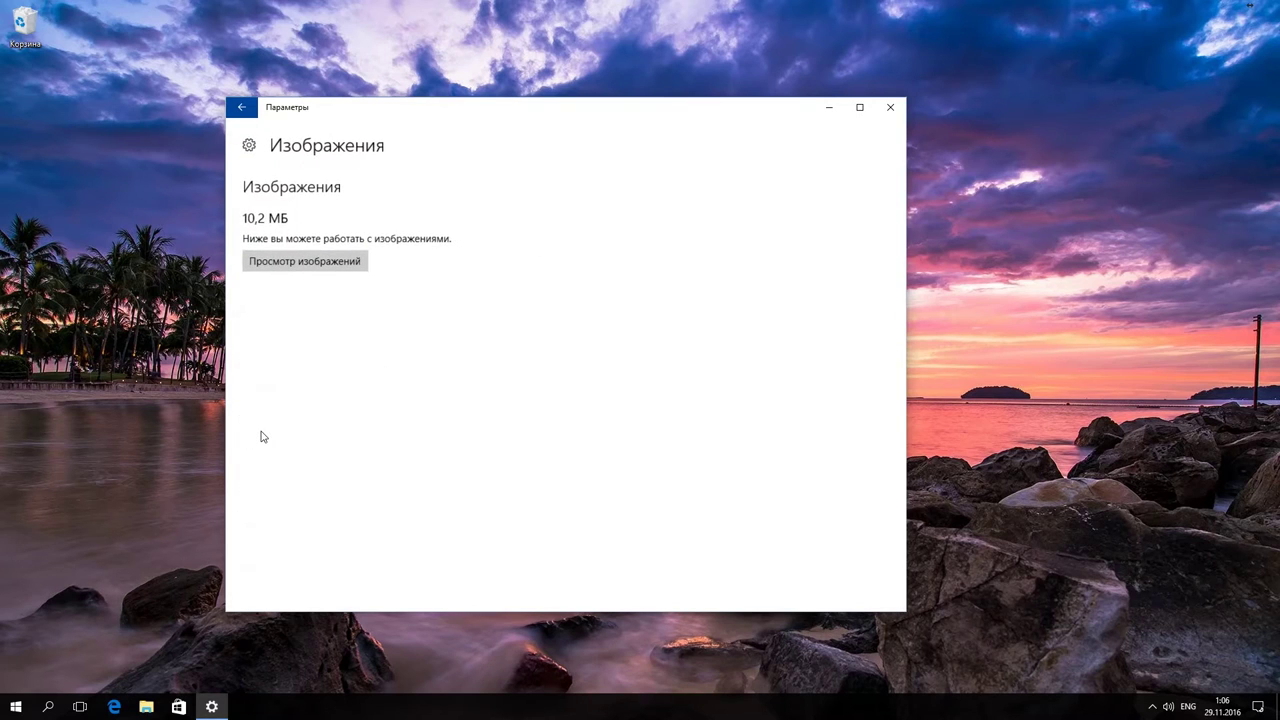
Step: Delete every picture in the Сохраненные фотографии folder except 04024_tanjungarusunset_1920x1080, and close the folder window
left_click(326, 264)
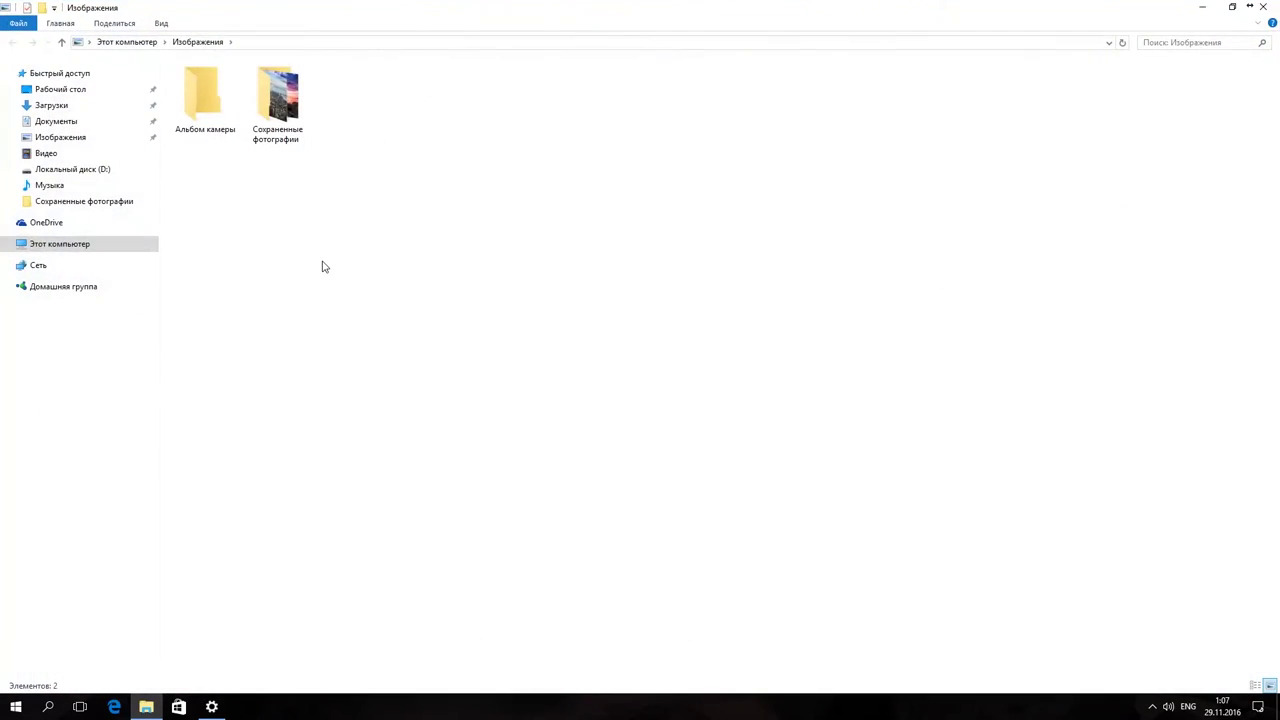
double_click(286, 121)
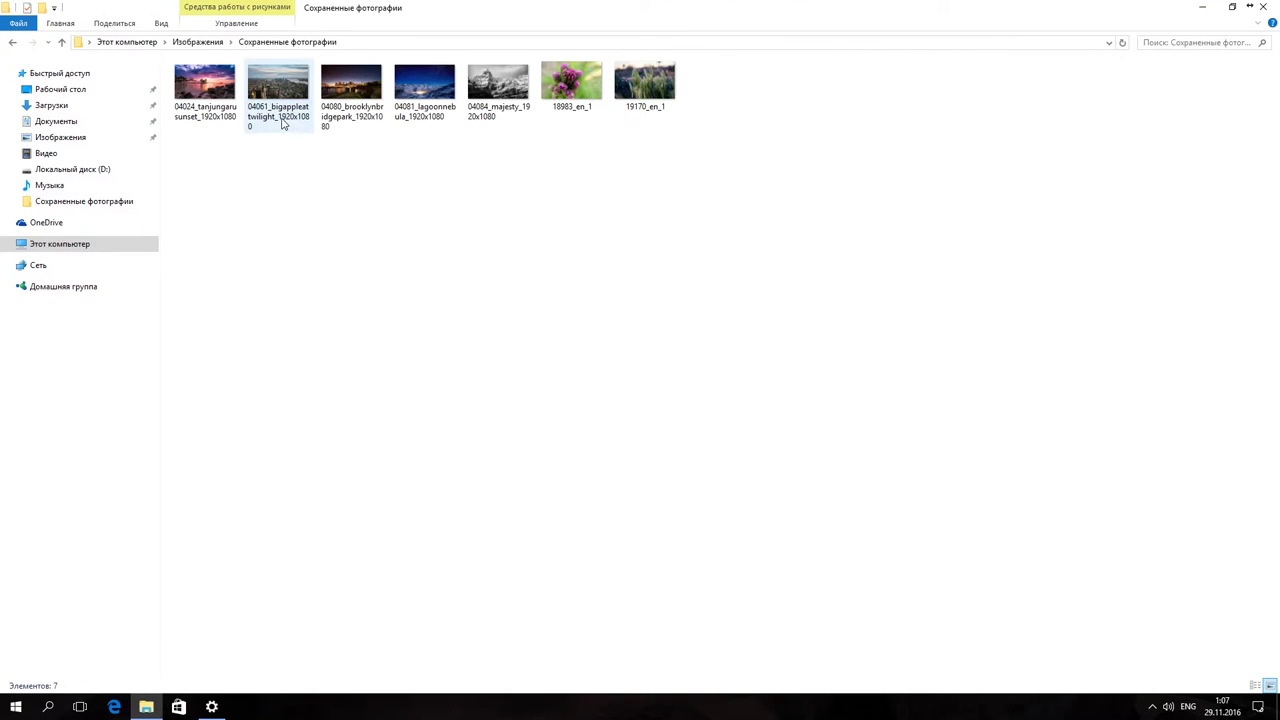
left_click_drag(743, 157, 275, 88)
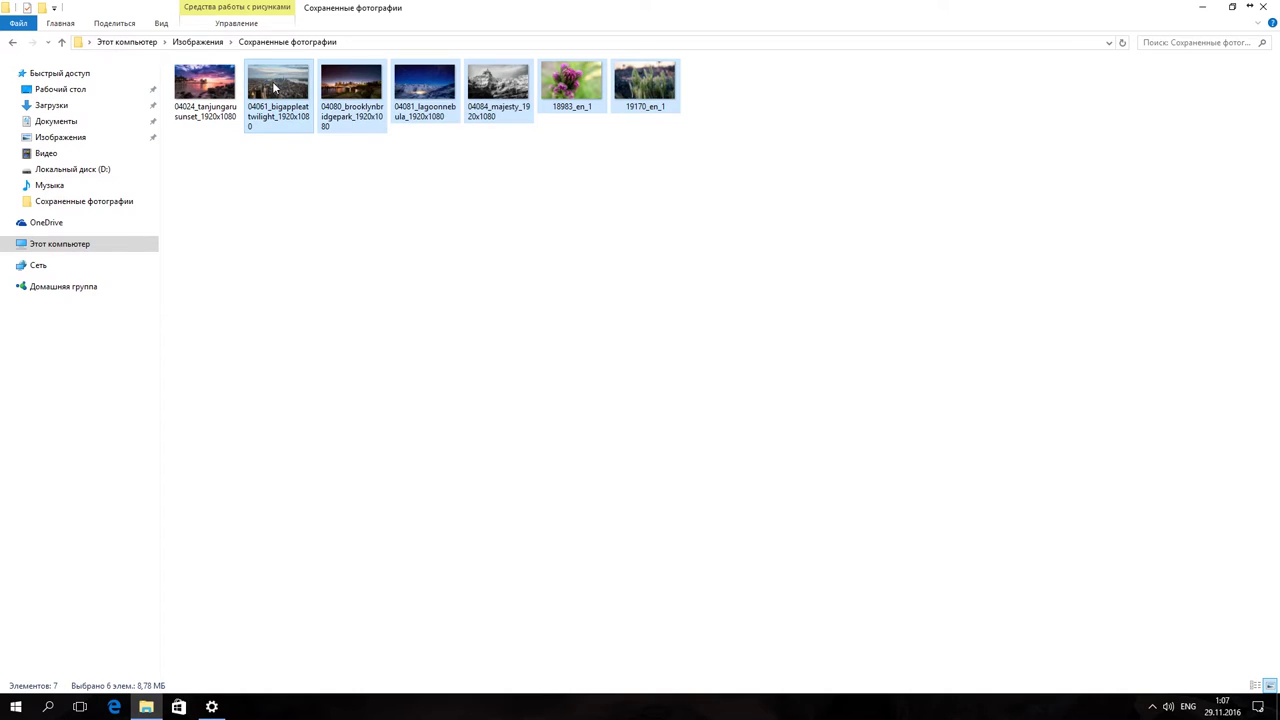
right_click(272, 84)
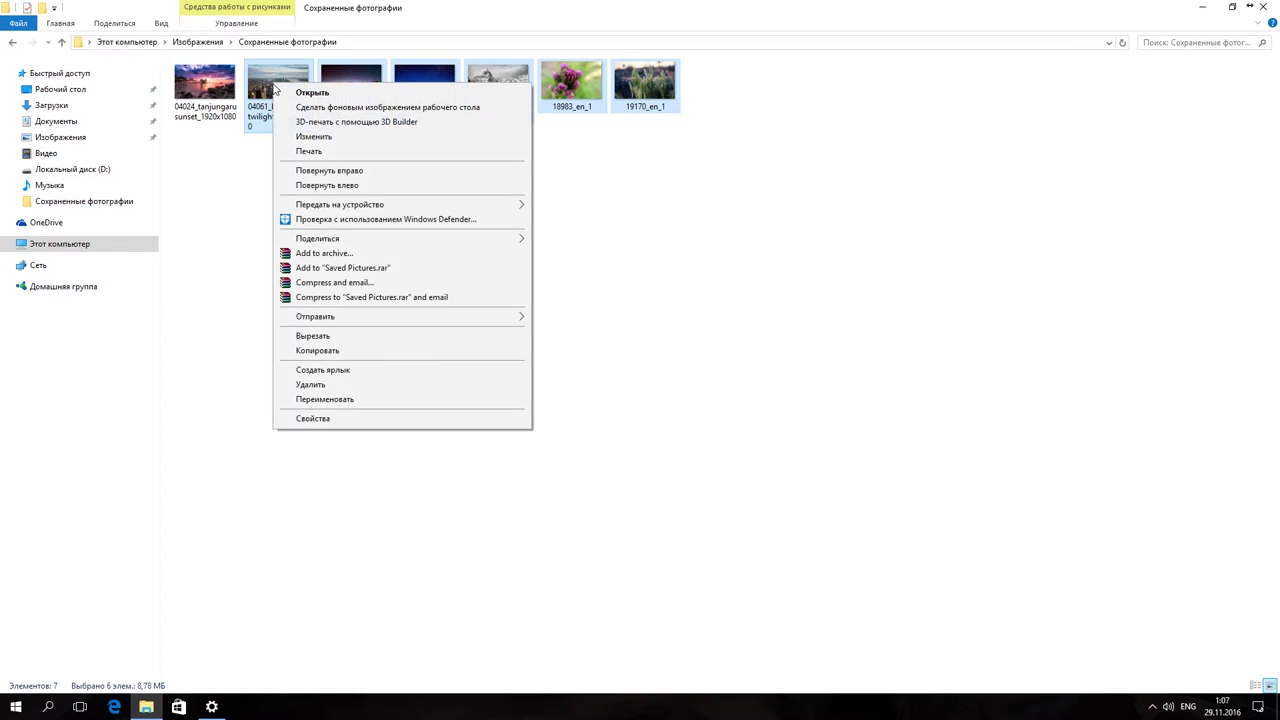
left_click(320, 387)
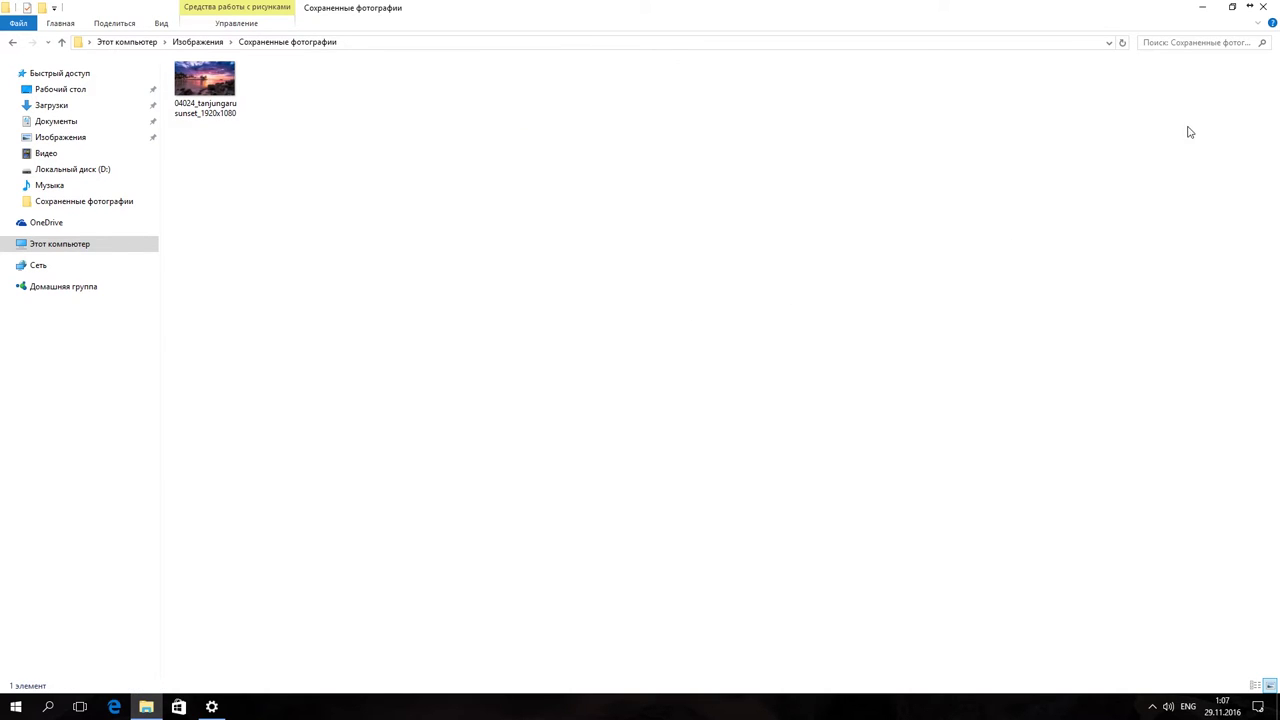
left_click(1264, 7)
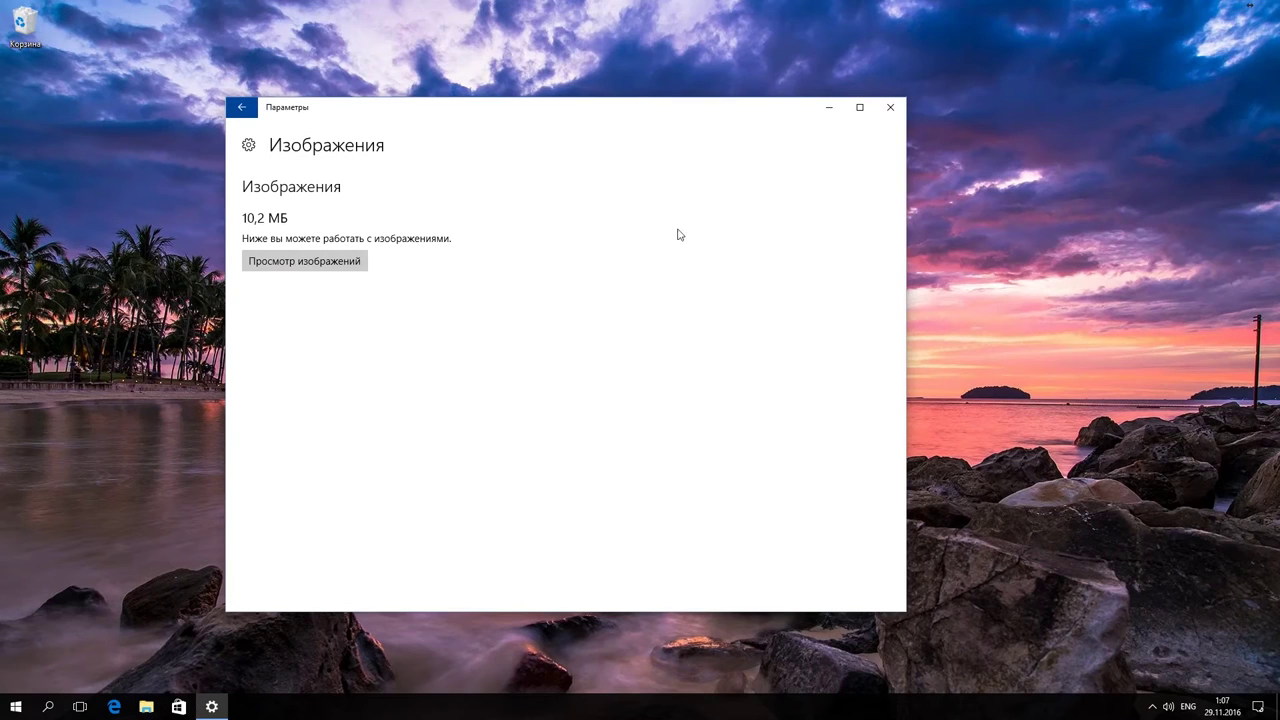
Step: Set the default save location for new photos and videos to Локальный диск (D:) in the storage settings and apply it
left_click(238, 144)
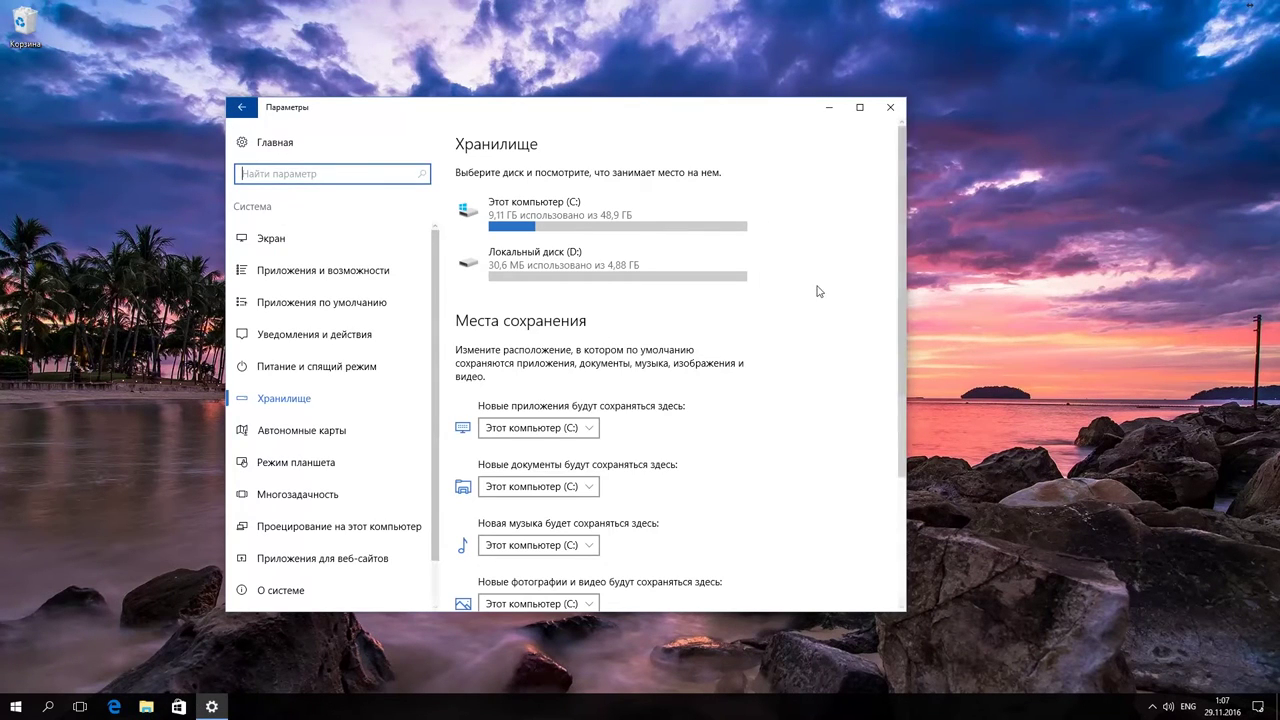
left_click_drag(900, 252, 895, 397)
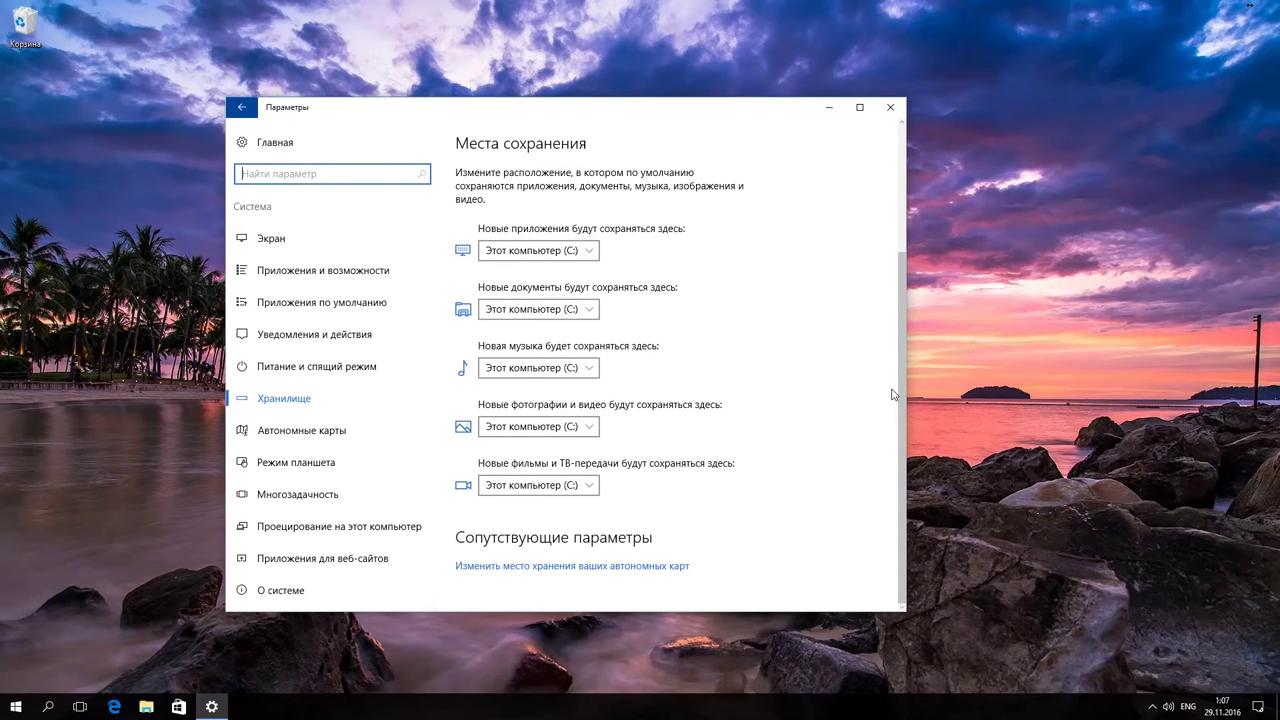
left_click(548, 428)
left_click(545, 449)
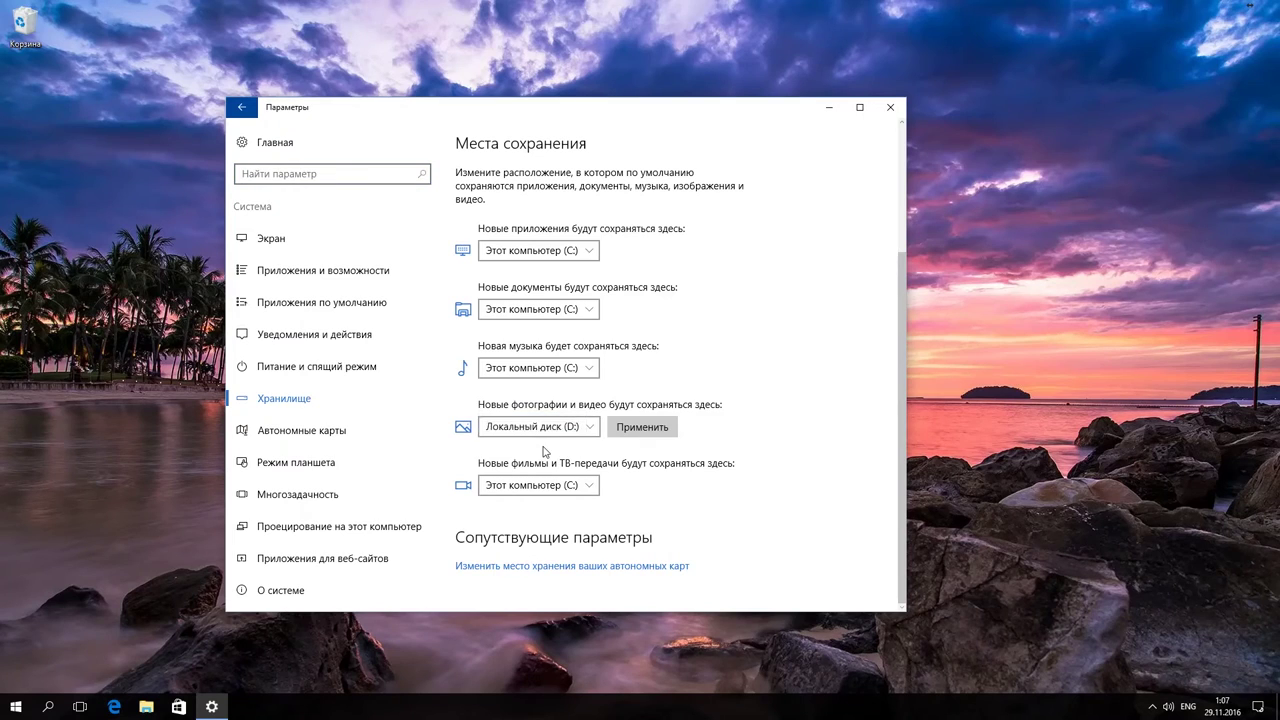
left_click(653, 429)
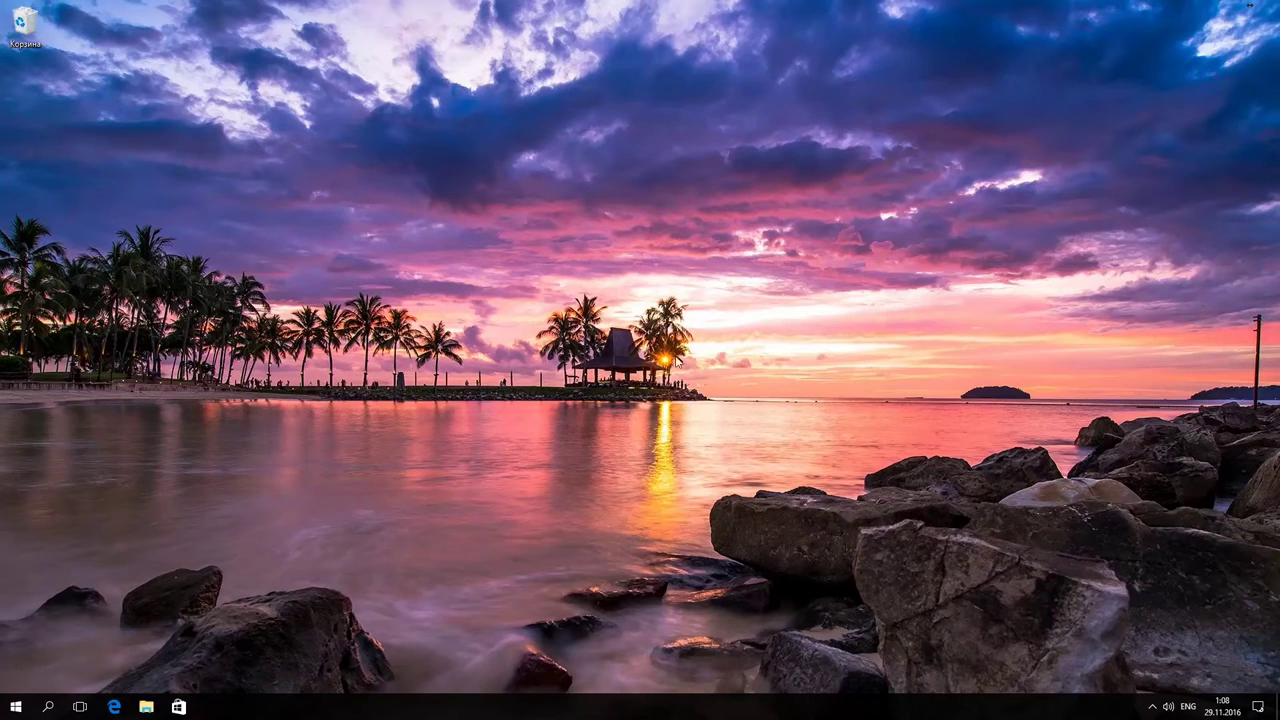
Step: Choose the offline map of Албания from the Европа region for download in the system settings
left_click(1257, 707)
left_click(1246, 672)
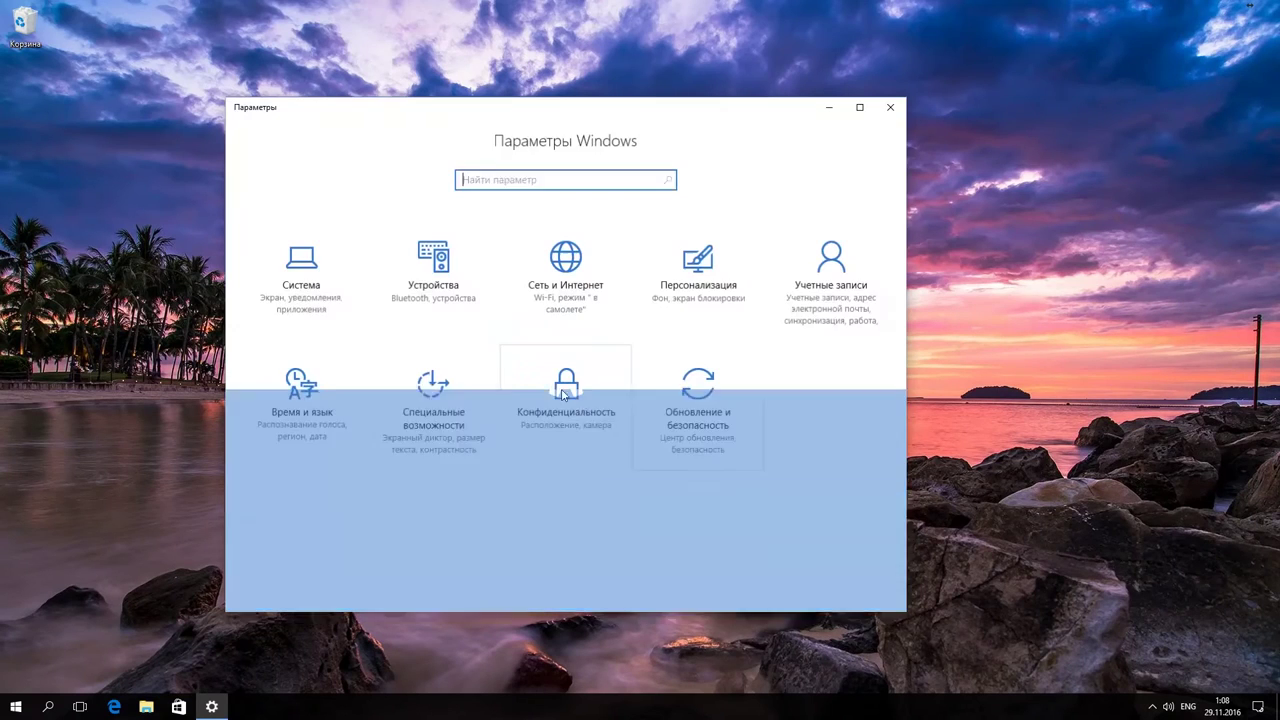
left_click(297, 292)
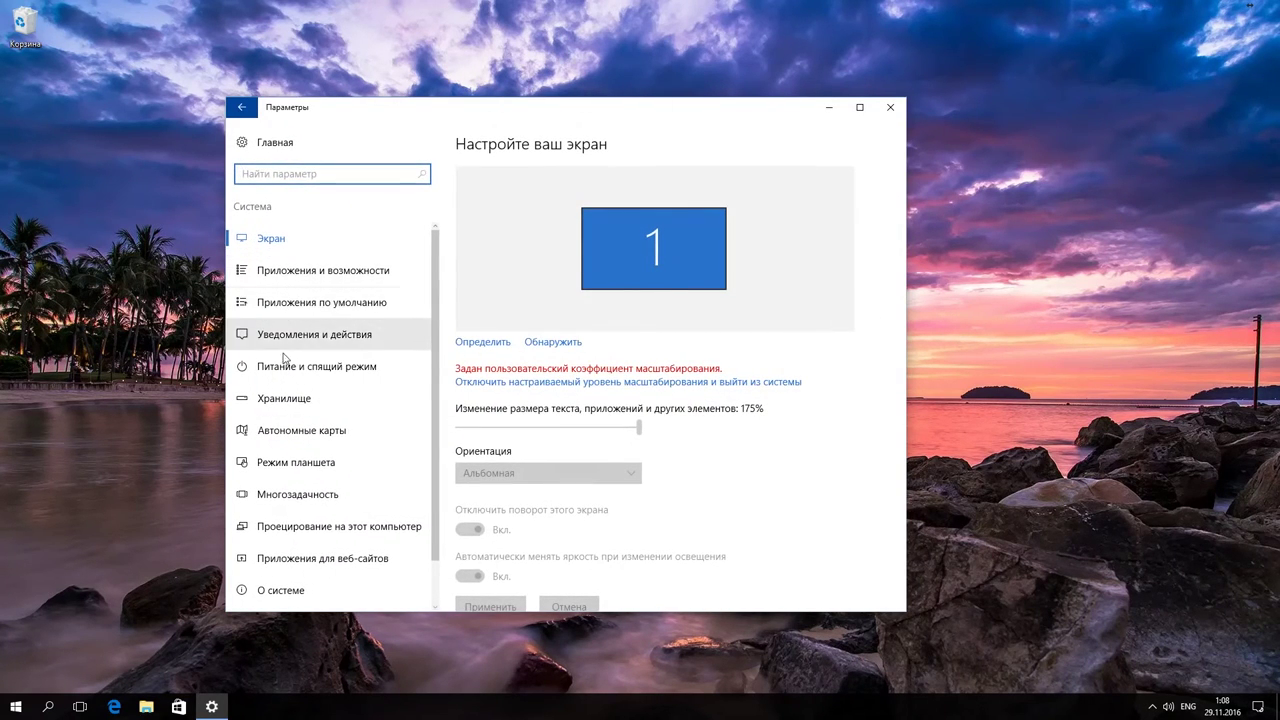
left_click(299, 431)
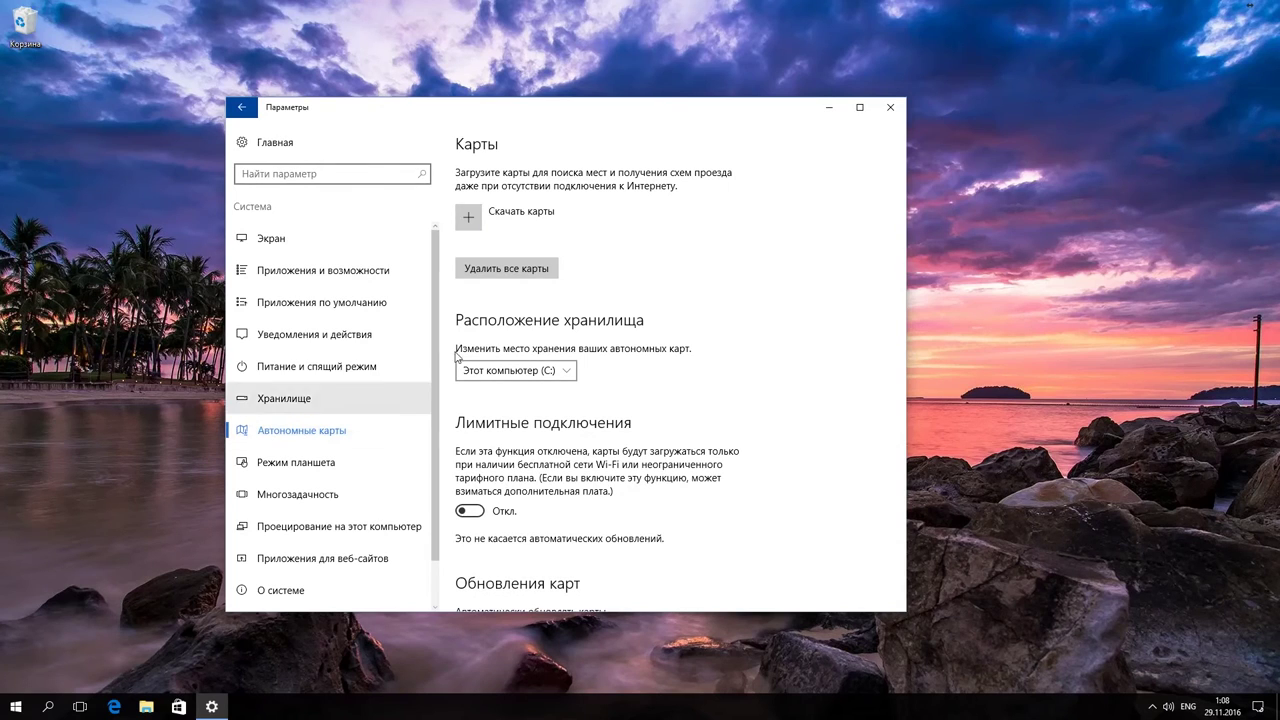
left_click(519, 228)
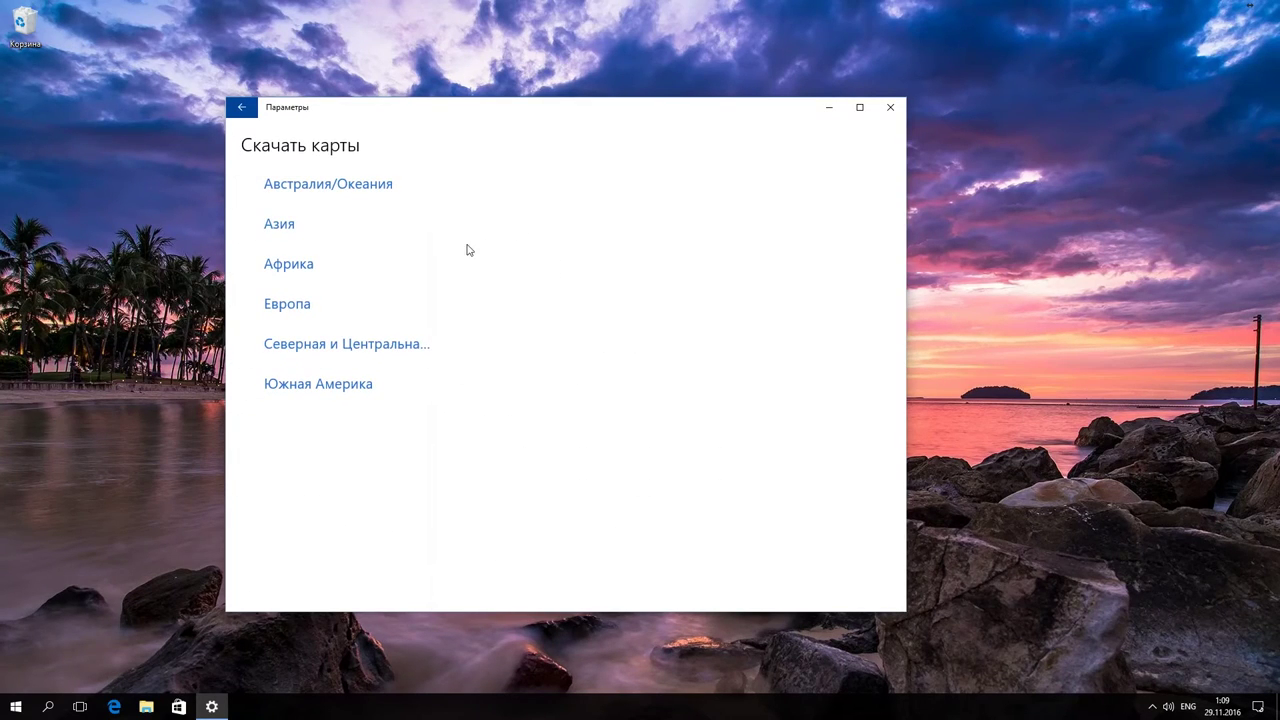
left_click(328, 309)
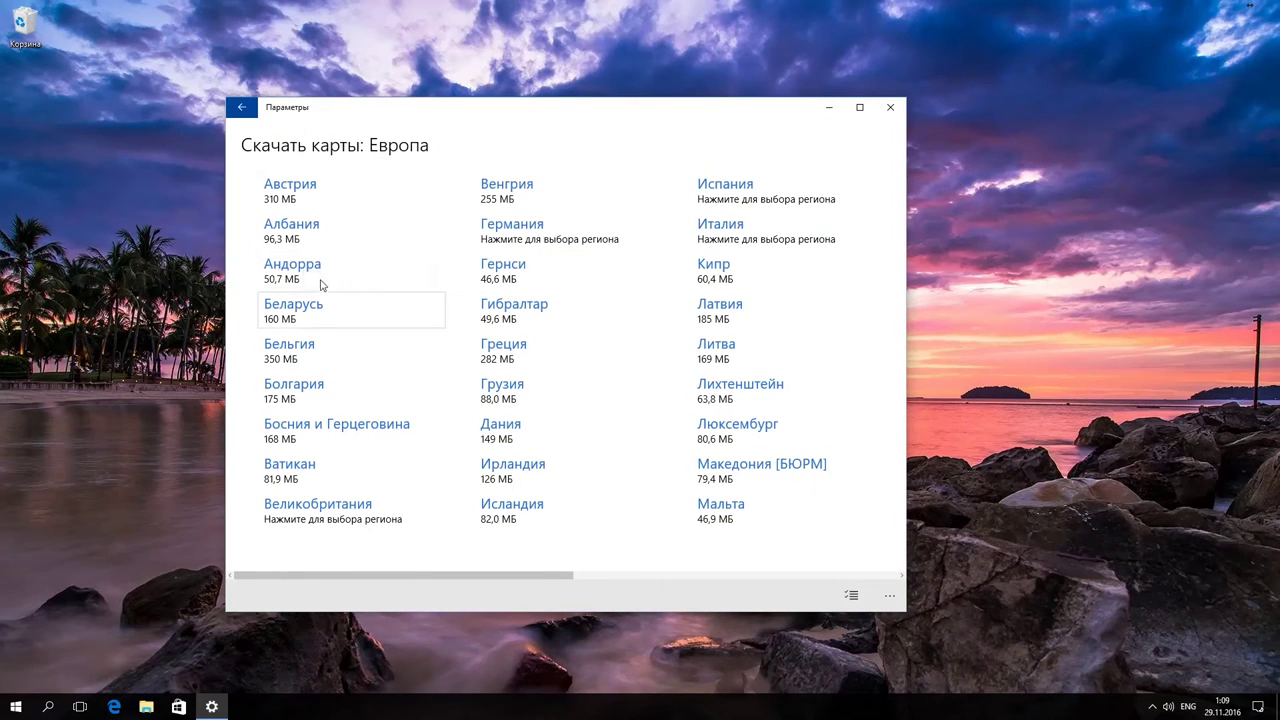
left_click(307, 237)
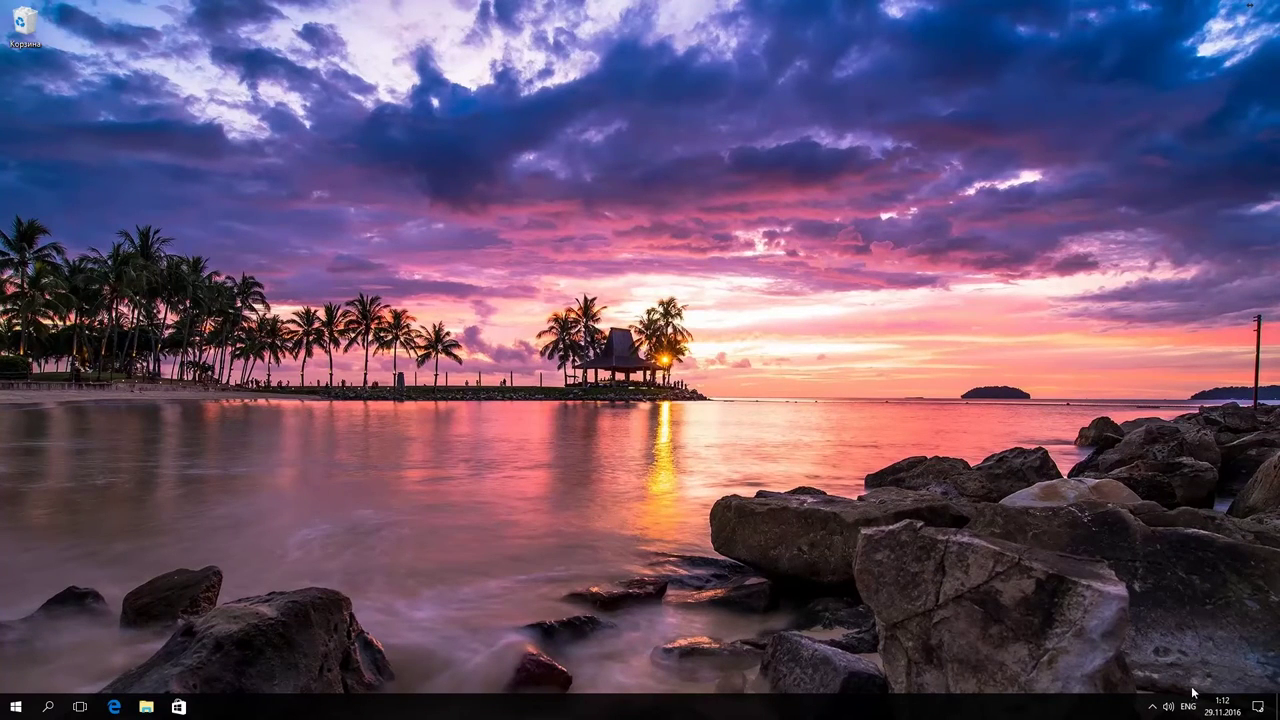
Step: View the detailed network data usage under Использование данных in the Сеть и Интернет settings
left_click(1252, 704)
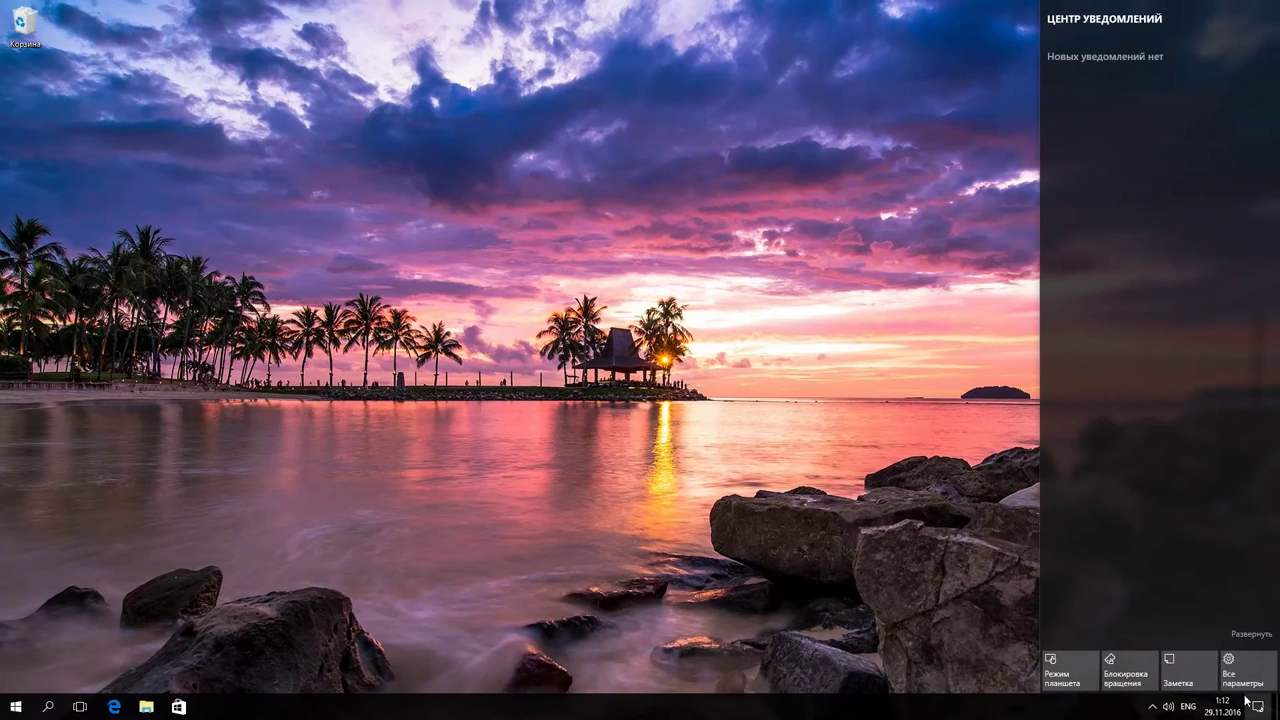
left_click(1247, 684)
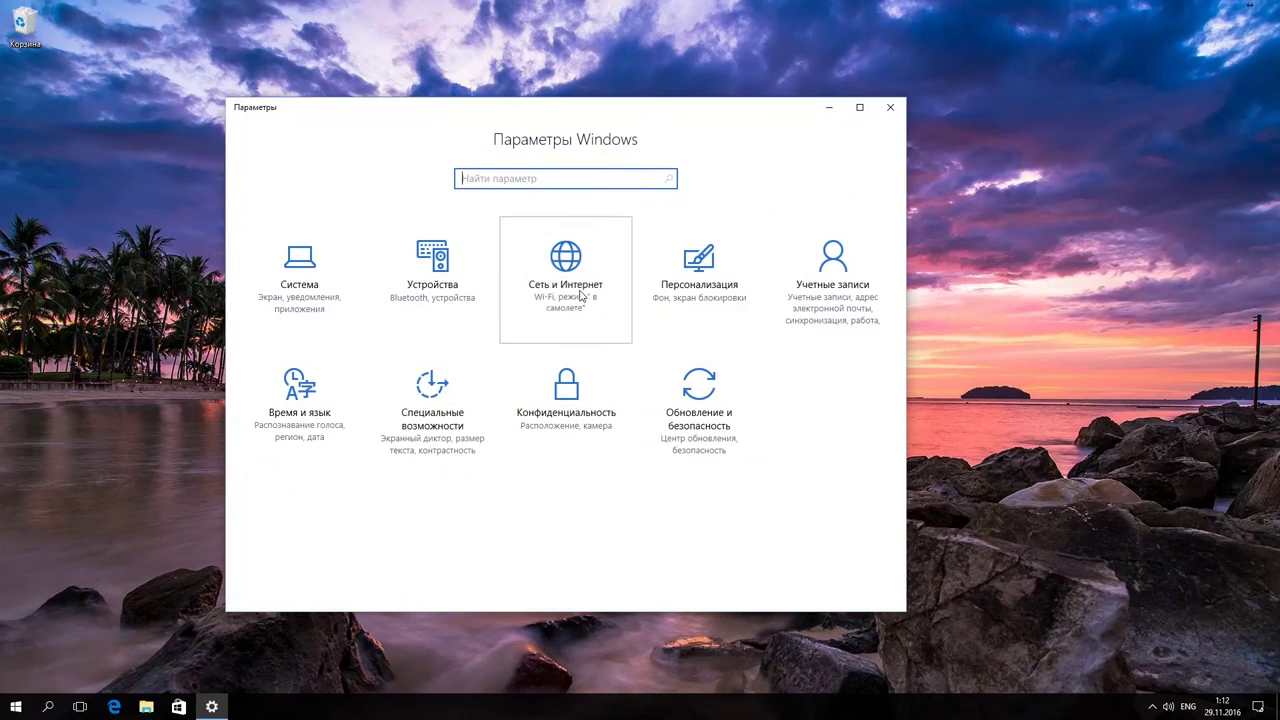
left_click(580, 295)
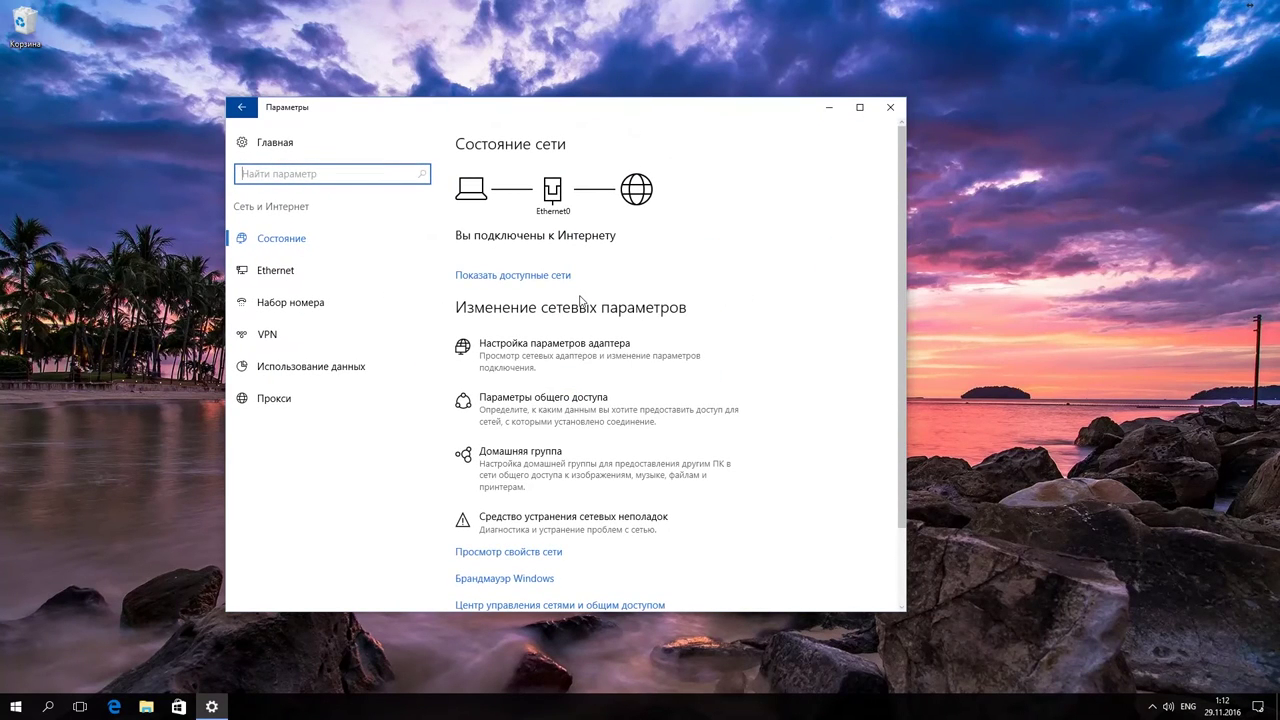
left_click(330, 368)
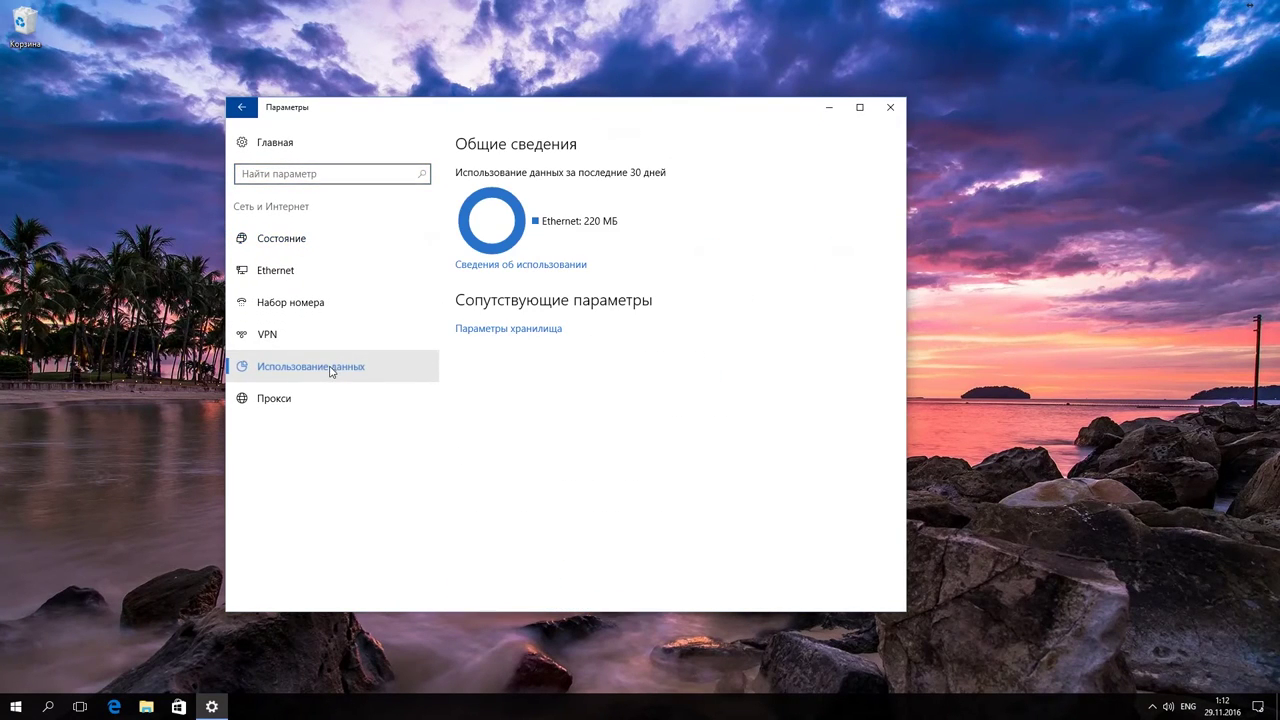
left_click(533, 266)
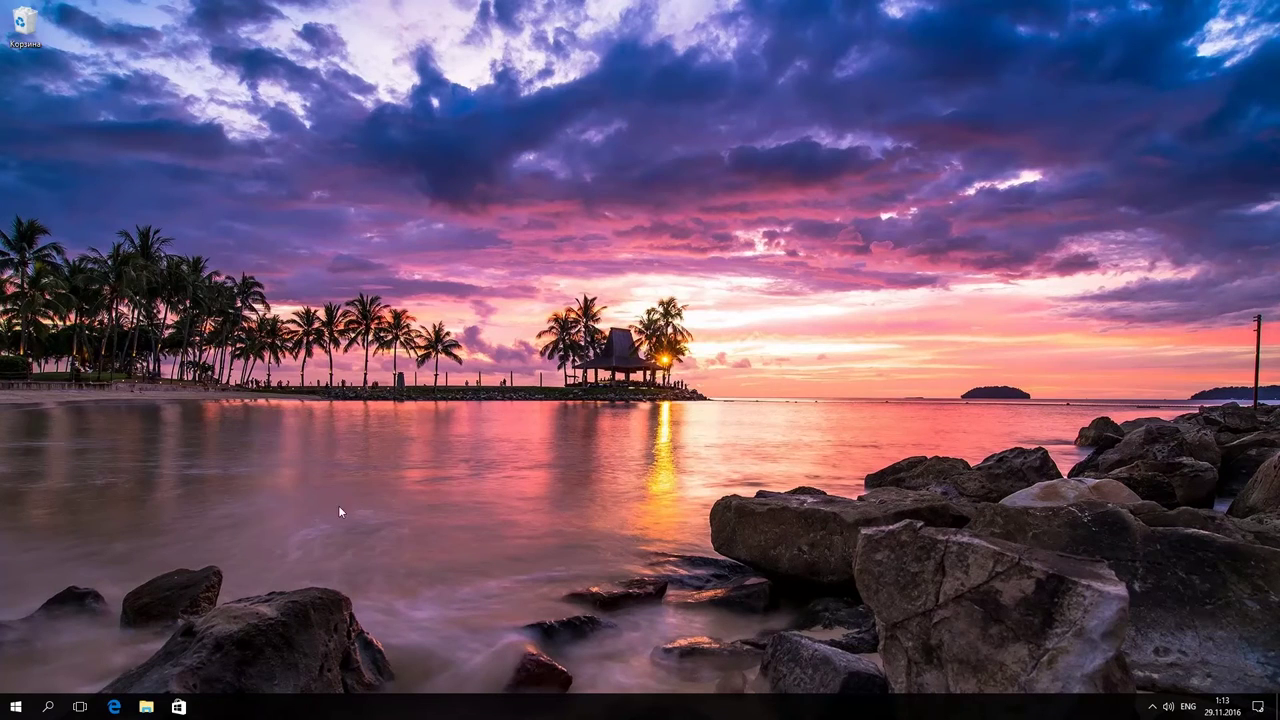
Step: Set File Explorer to open to Этот компьютер in the folder options, confirm, and relaunch it to check the start location
left_click(146, 706)
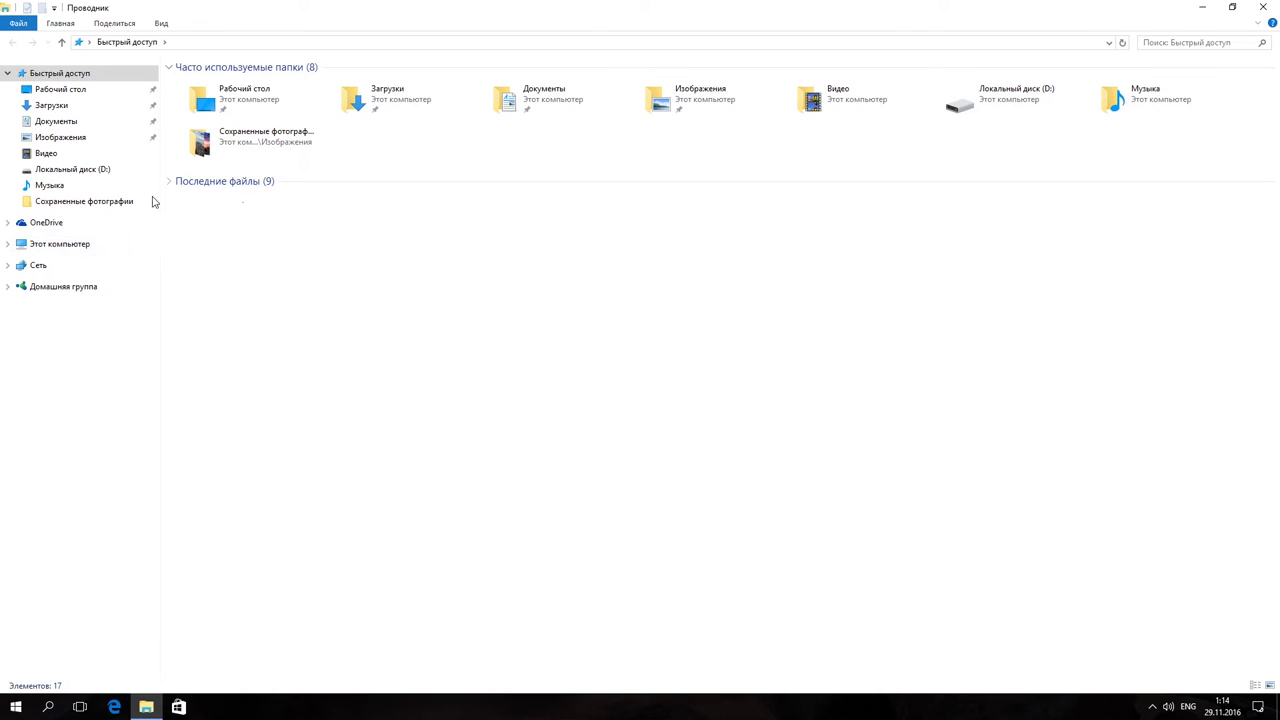
left_click(162, 25)
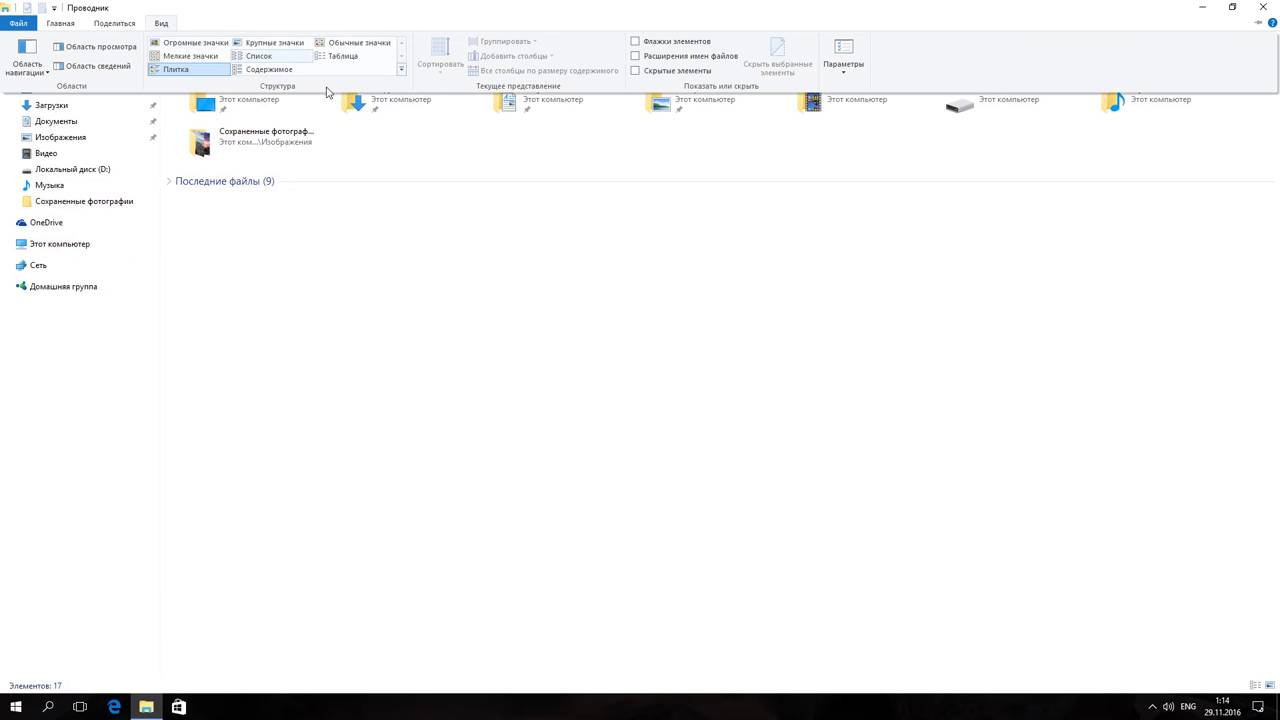
left_click(829, 66)
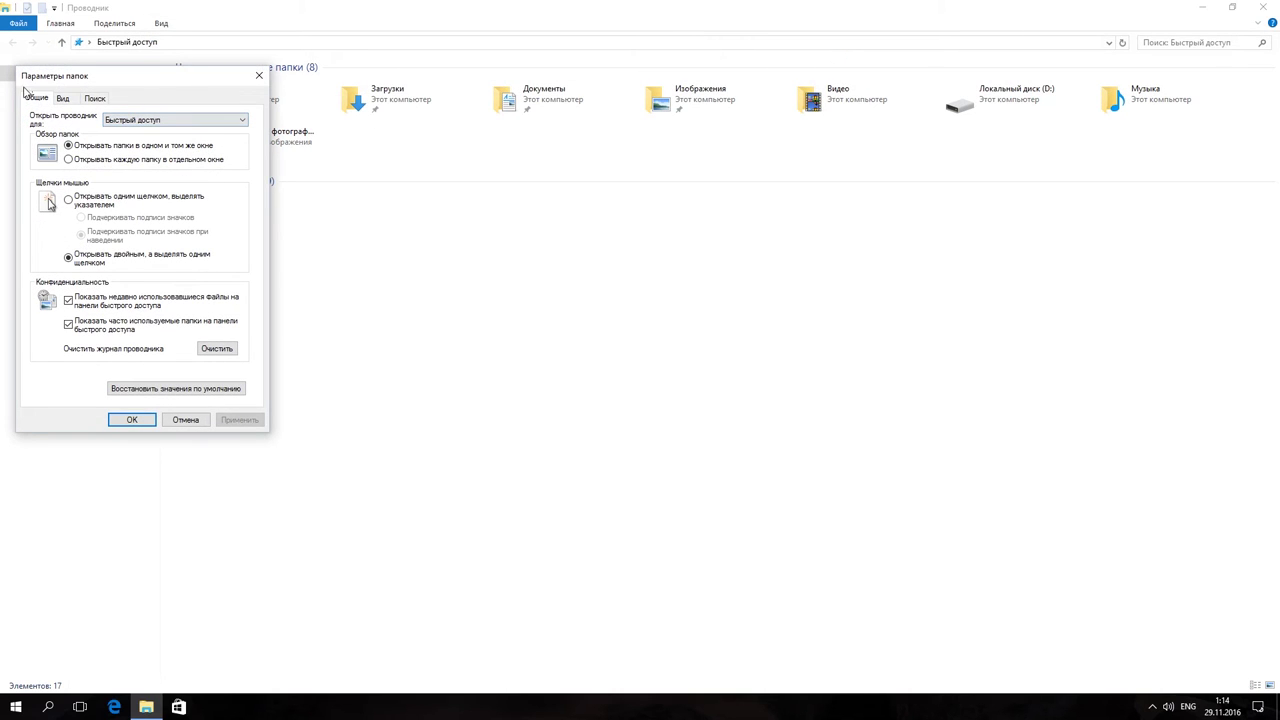
left_click(118, 121)
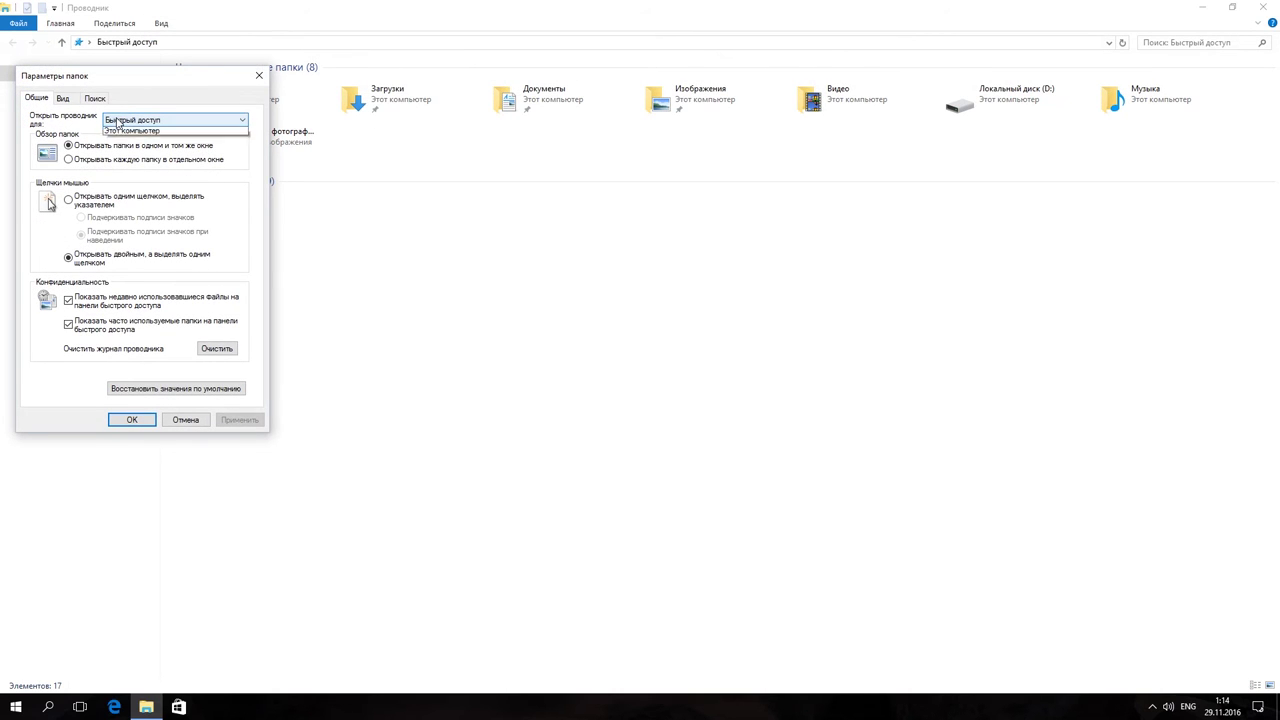
left_click(119, 142)
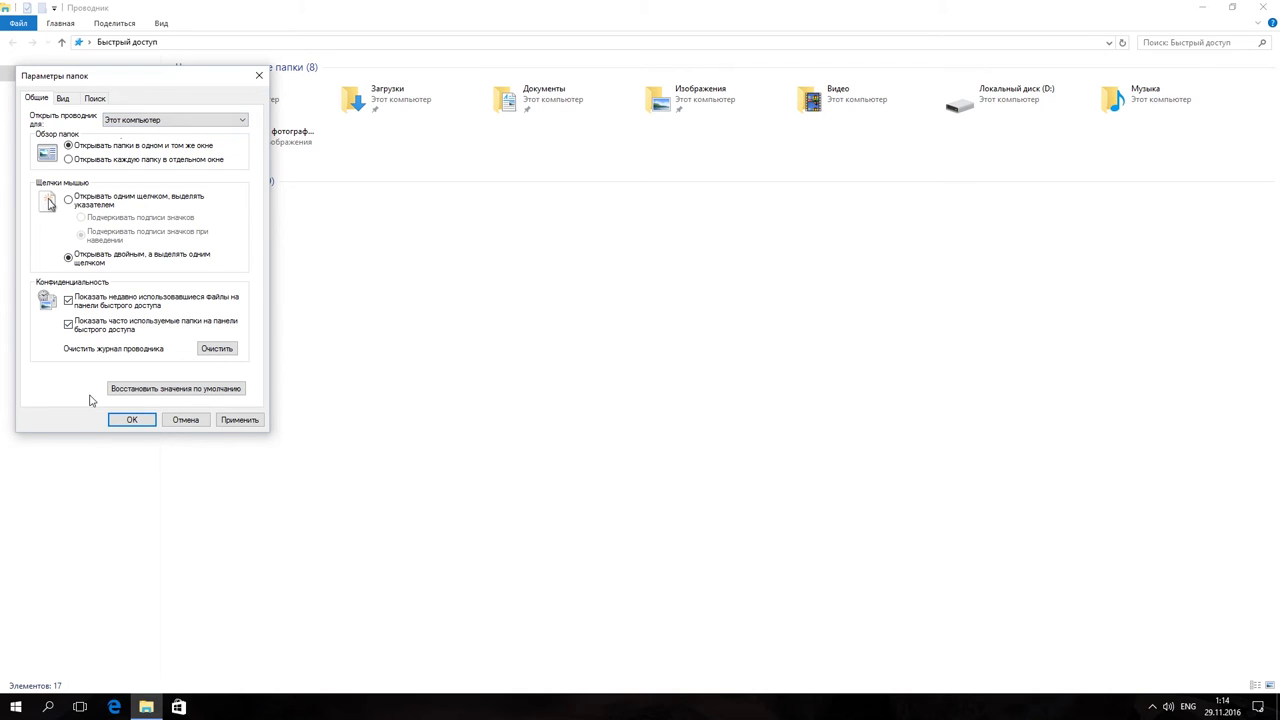
left_click(123, 421)
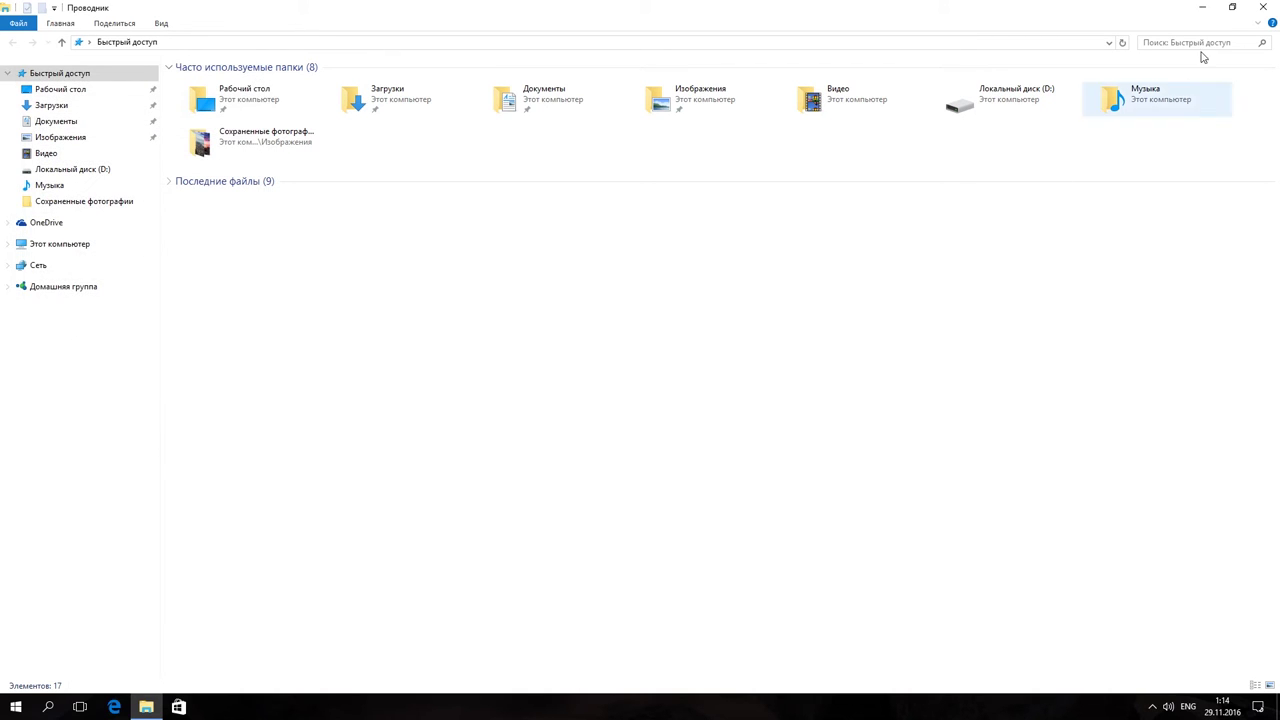
left_click(1261, 8)
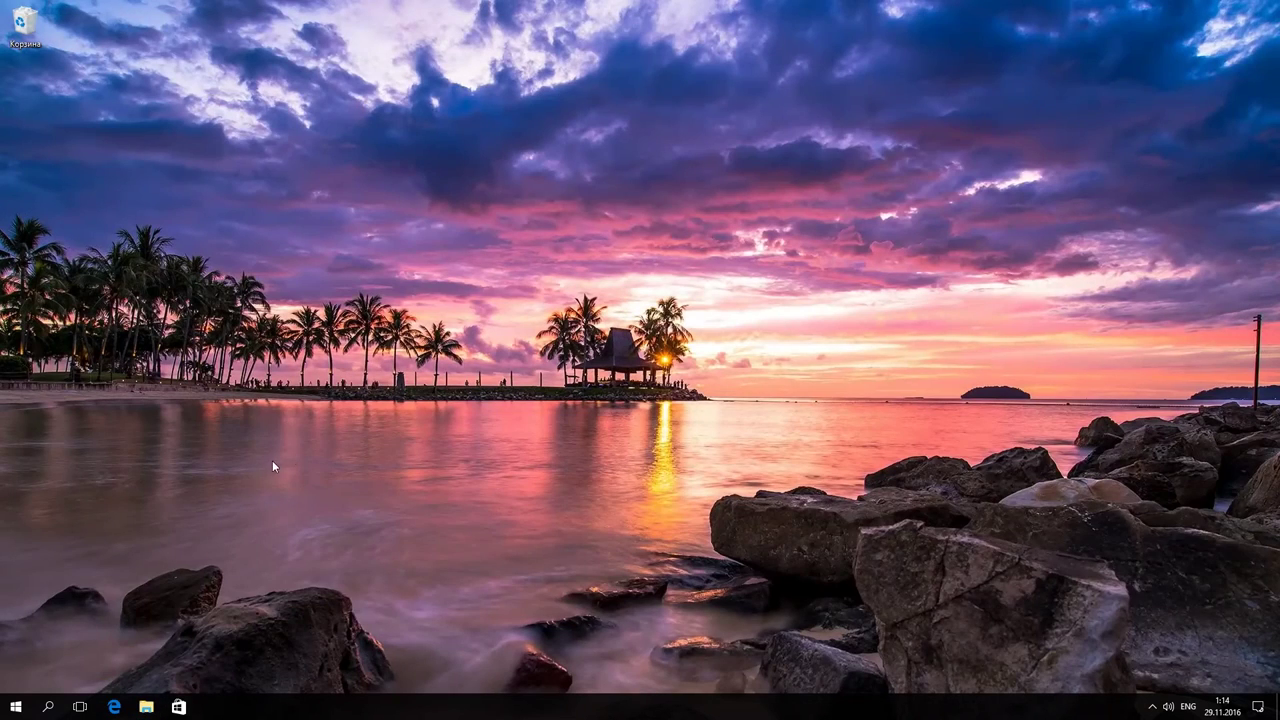
left_click(150, 709)
Step: Open the Пуск settings under Персонализация in the Windows settings
left_click(1262, 707)
left_click(1258, 684)
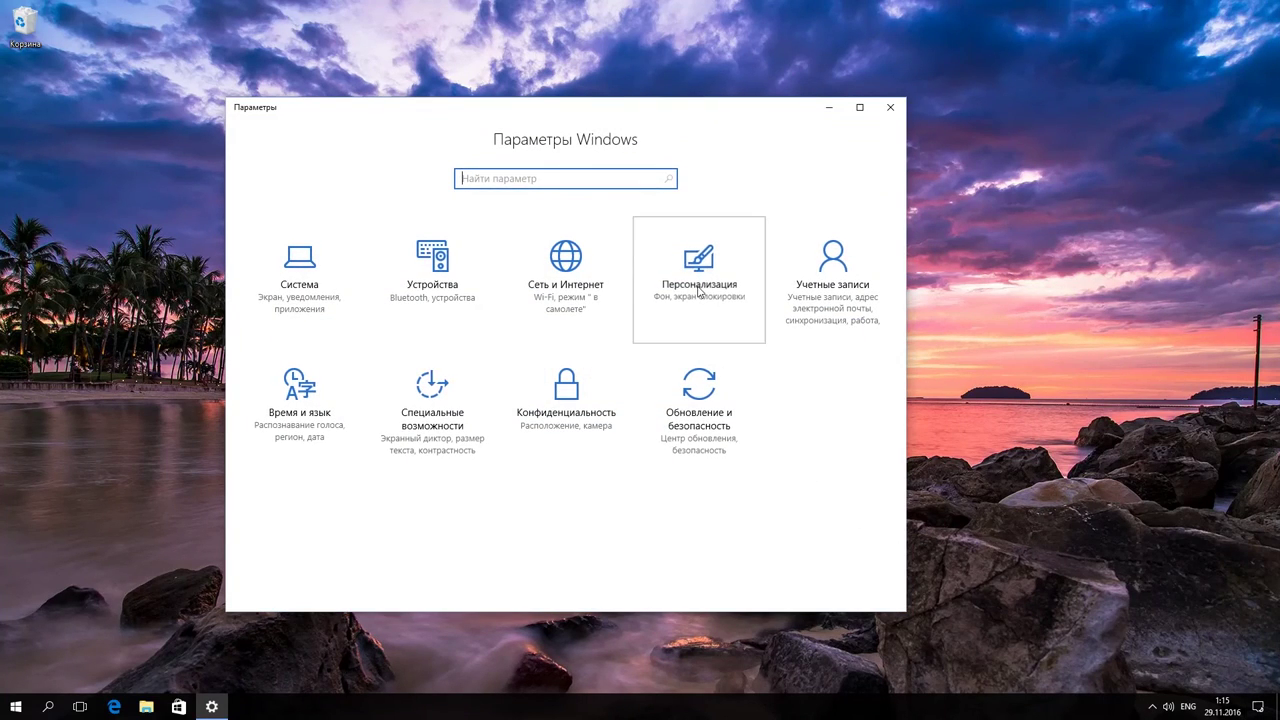
left_click(677, 298)
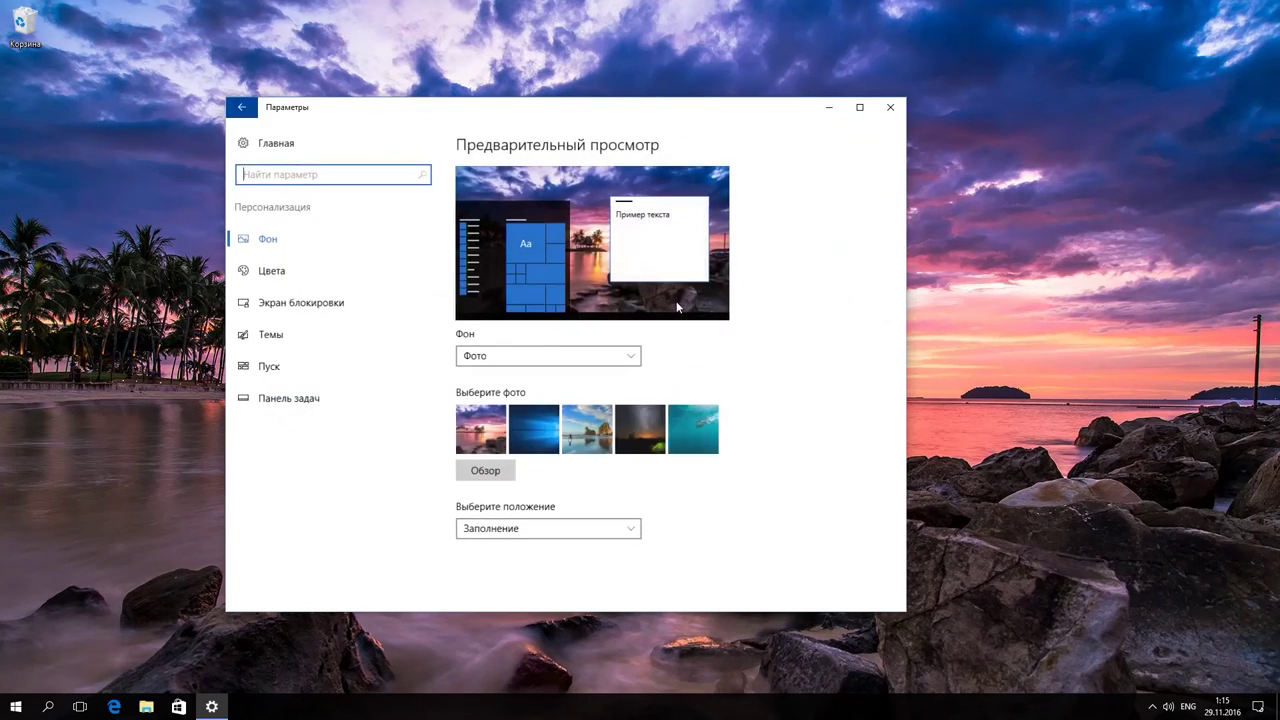
left_click(320, 372)
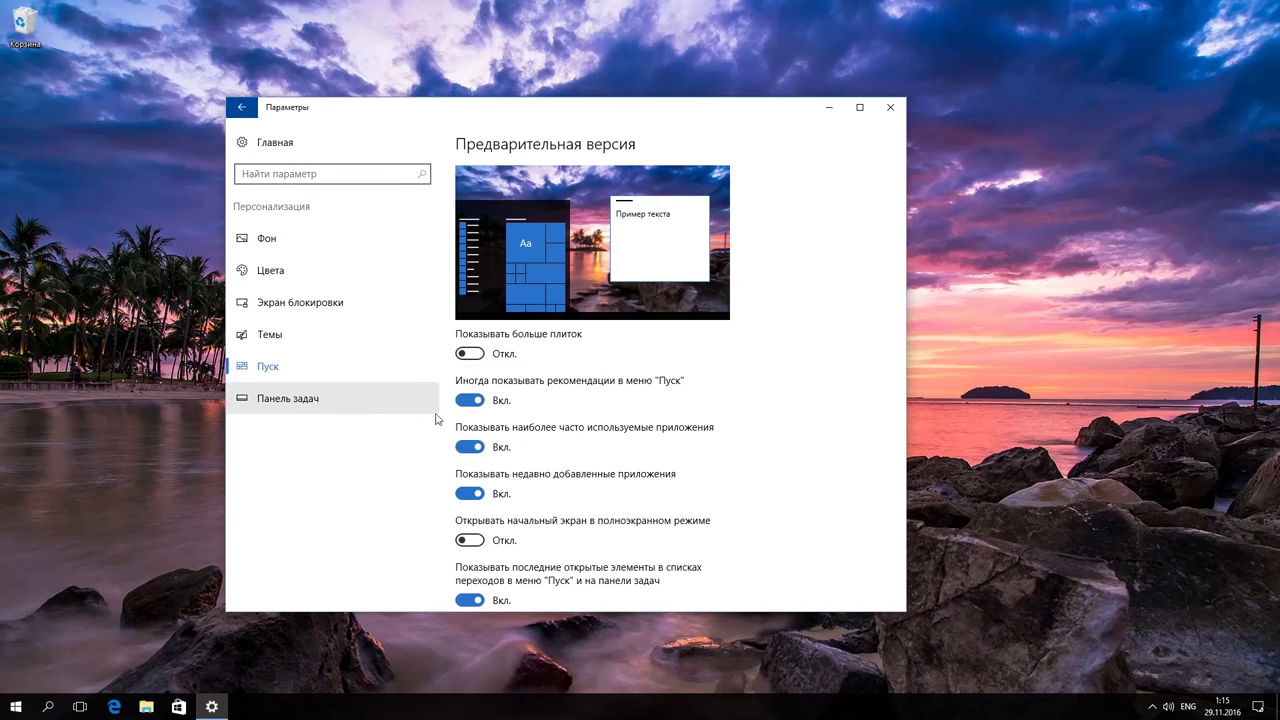
Step: Turn on the option to show the Start screen in full-screen mode and preview the resulting Start layout
left_click(474, 541)
left_click(16, 708)
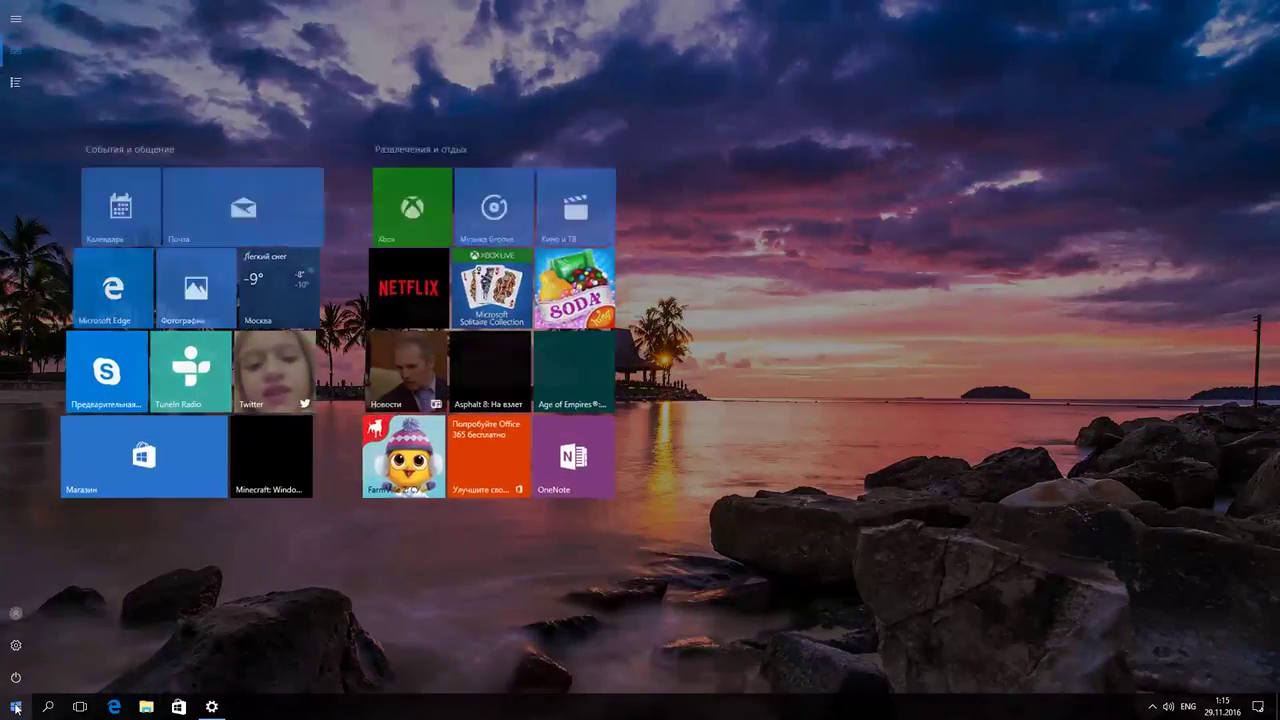
left_click(16, 708)
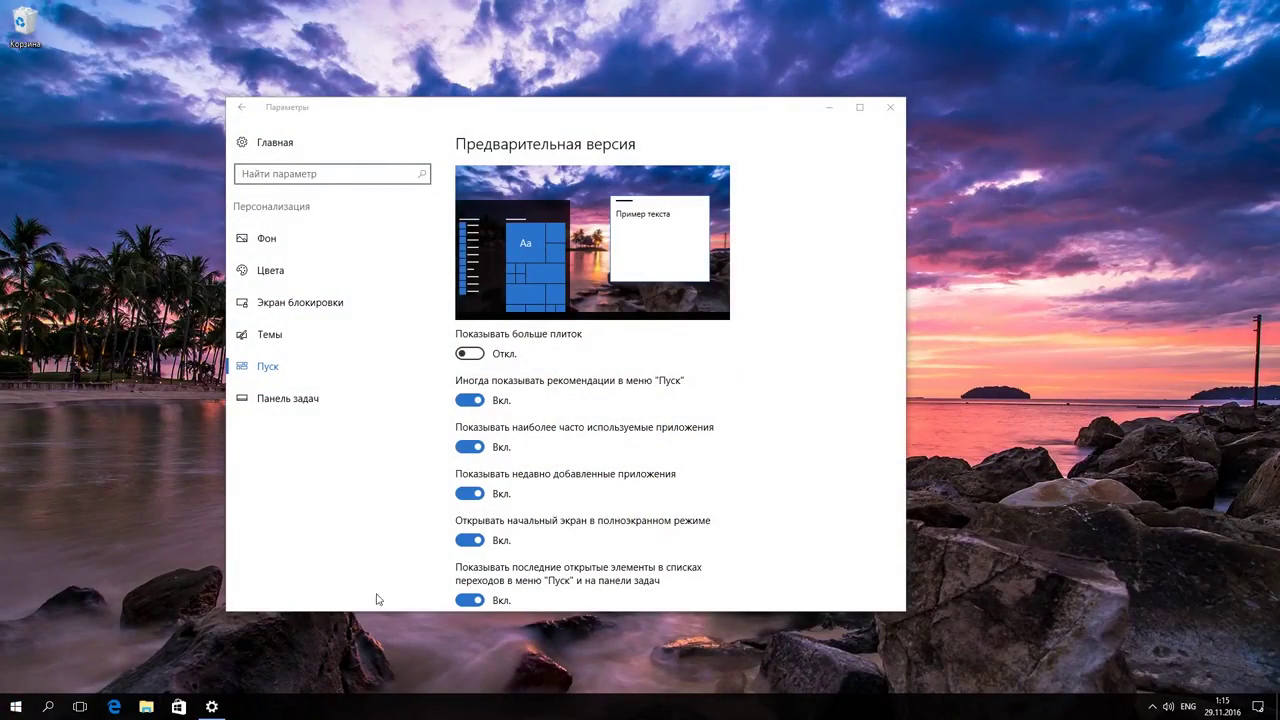
Step: Turn off the full-screen Start option and check the regular Start menu
left_click(469, 540)
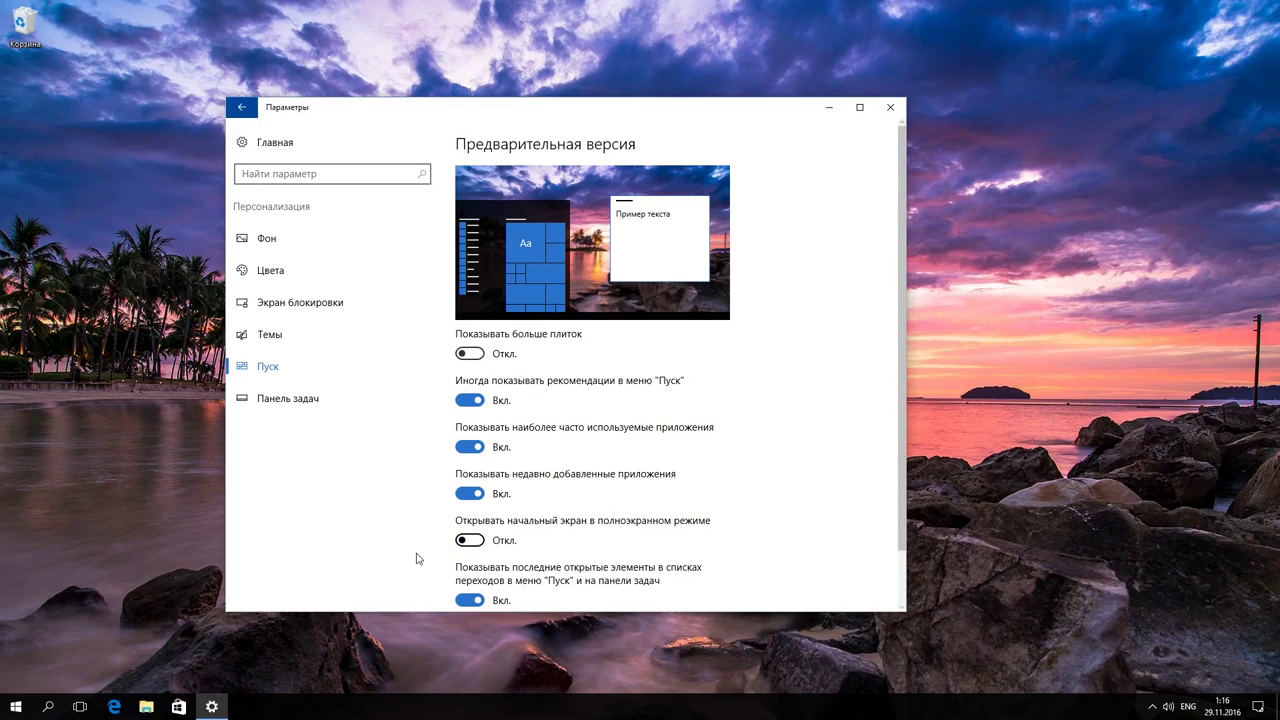
left_click(16, 707)
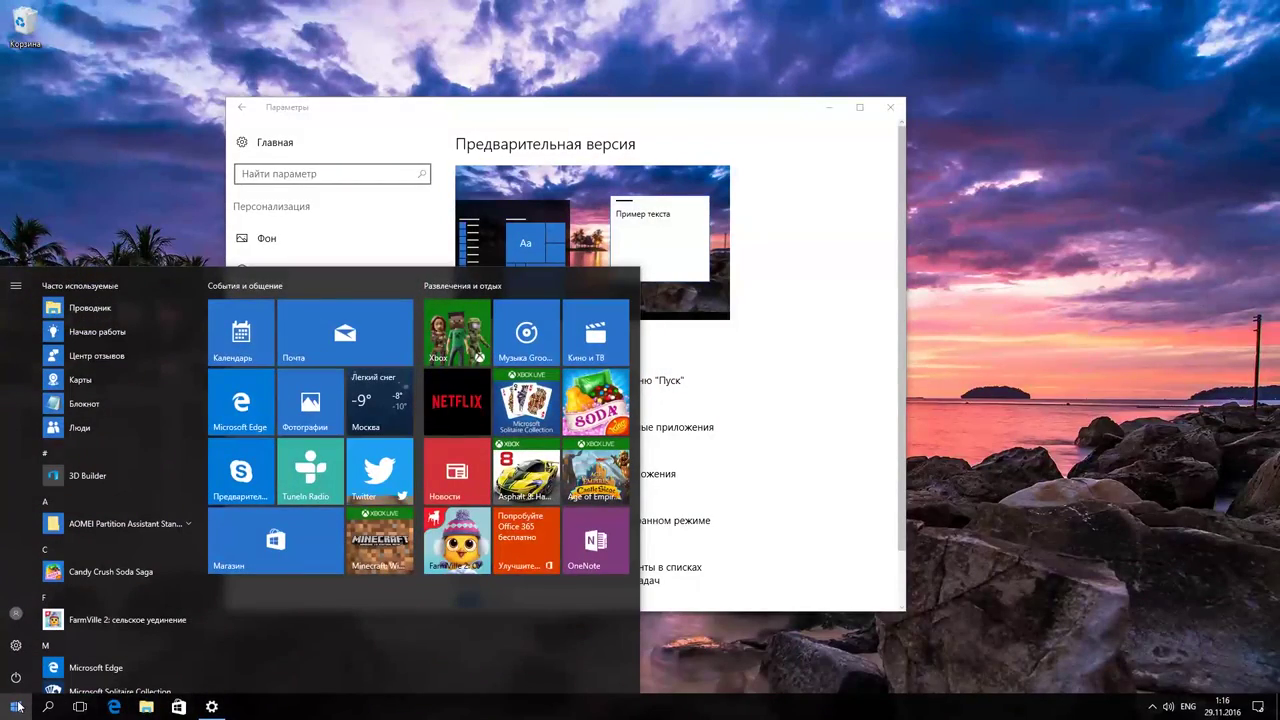
left_click(16, 707)
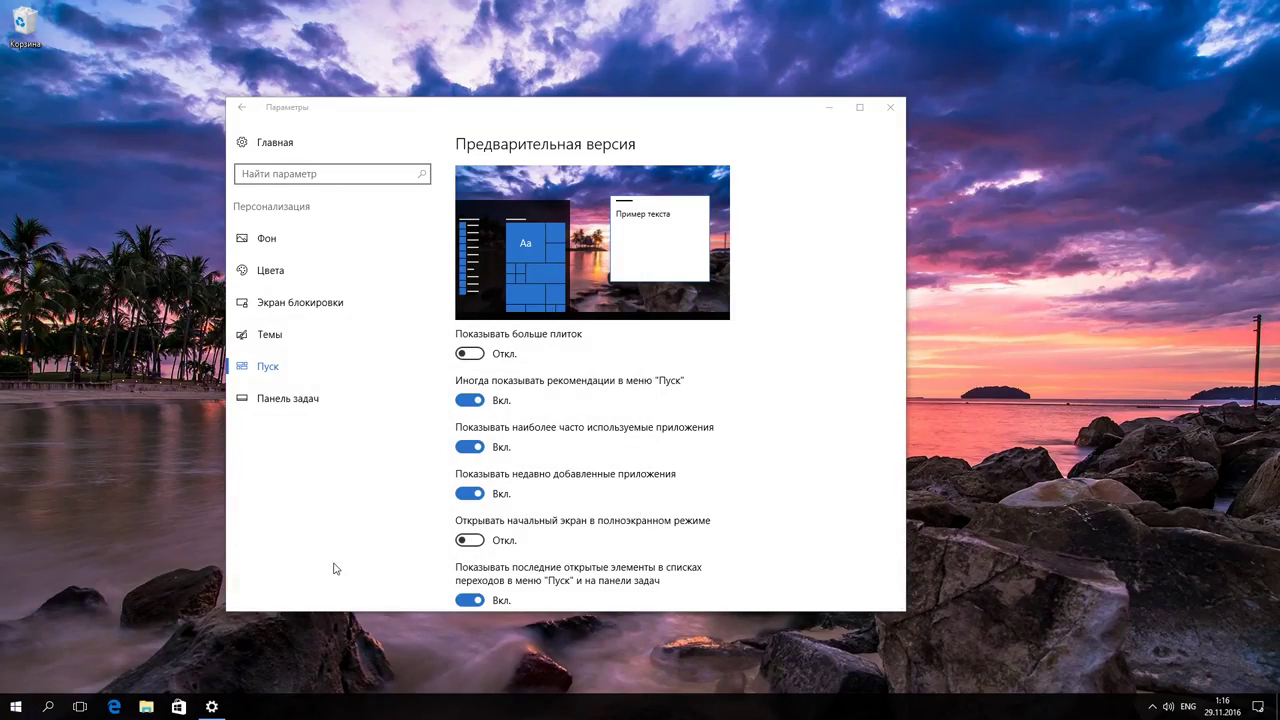